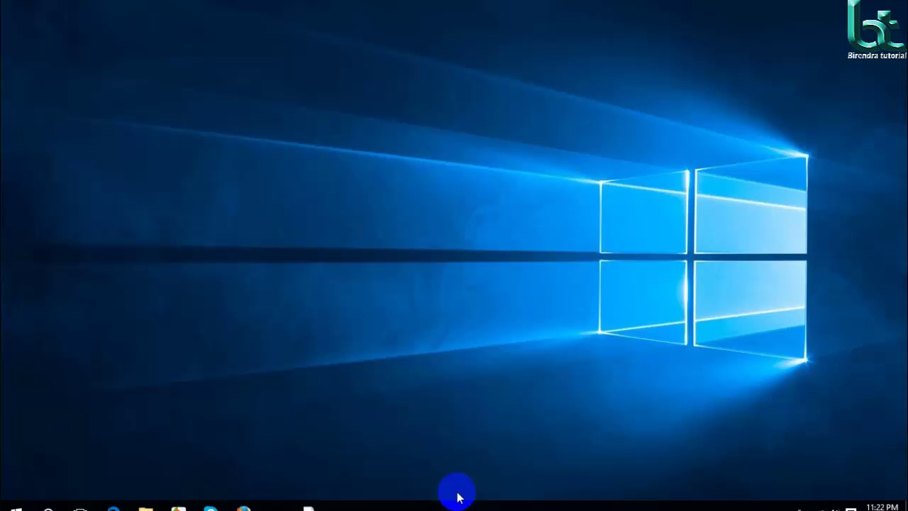
# Restore the Photoshop window showing the La Forêt candle photo from the taskbar.
pyautogui.click(296, 502)
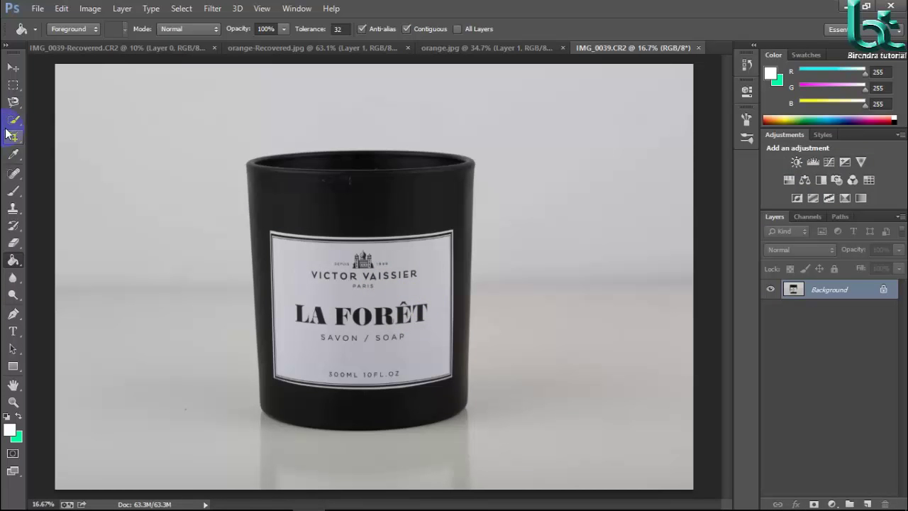
# Switch to the Quick Selection Tool from the toolbar's selection tool flyout.
pyautogui.click(9, 103)
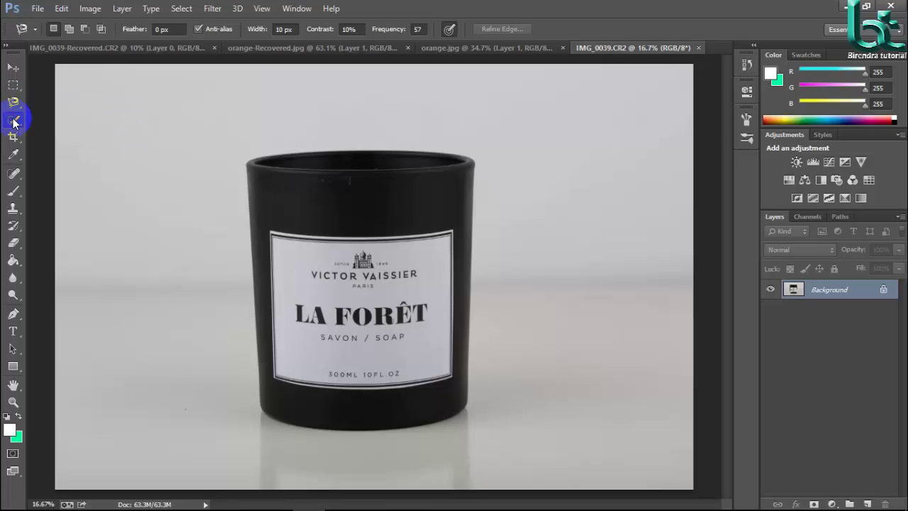
pyautogui.click(14, 120)
pyautogui.rightClick(13, 122)
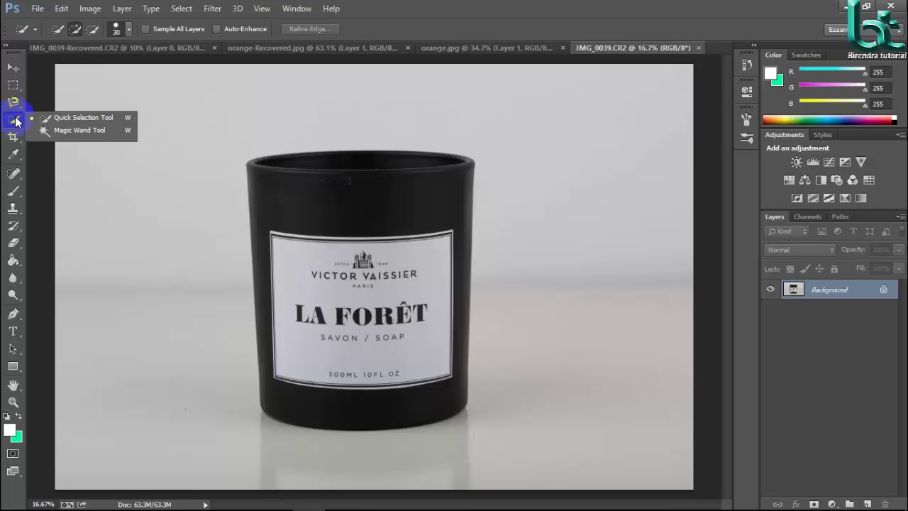
# Brush a Quick Selection along the candle's top-left rim and the label's left side.
pyautogui.click(107, 118)
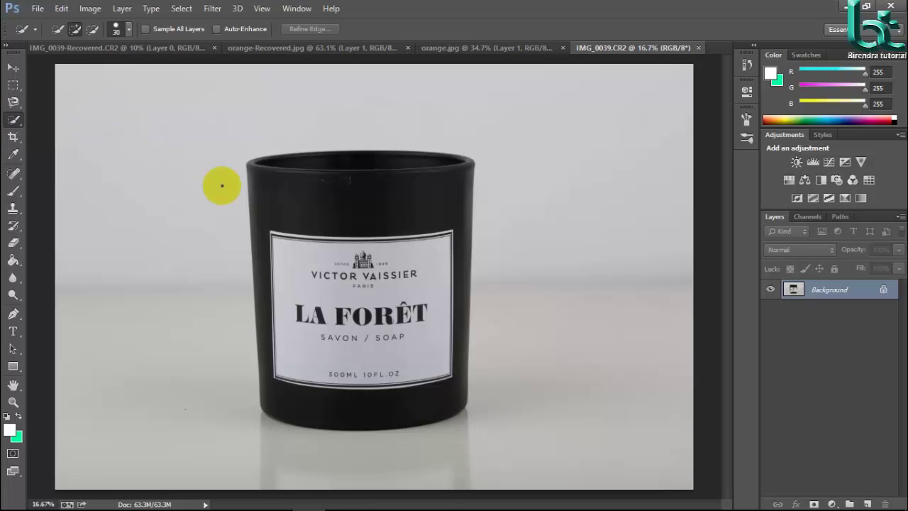
pyautogui.moveTo(264, 197); pyautogui.dragTo(267, 194)
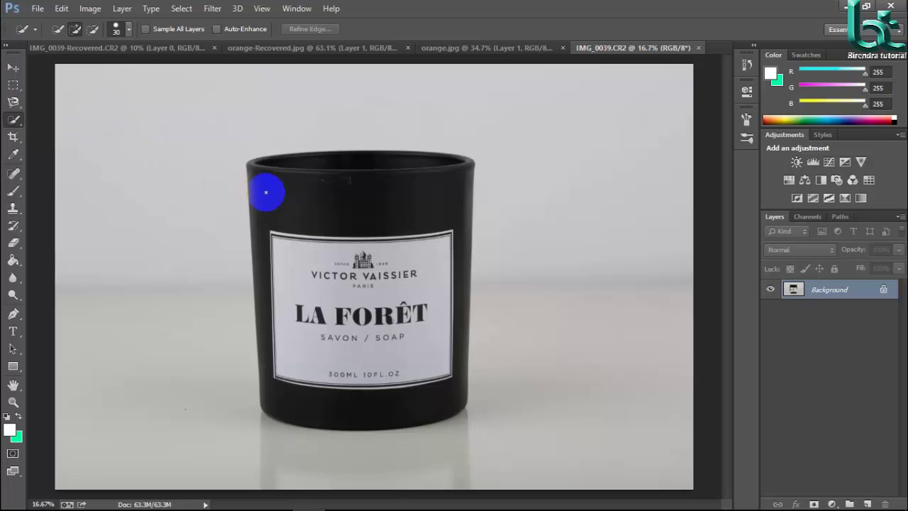
pyautogui.moveTo(266, 192)
pyautogui.mouseDown()
pyautogui.moveTo(253, 184)
pyautogui.moveTo(290, 219)
pyautogui.moveTo(300, 173)
pyautogui.moveTo(375, 213)
pyautogui.moveTo(280, 230)
pyautogui.mouseUp()
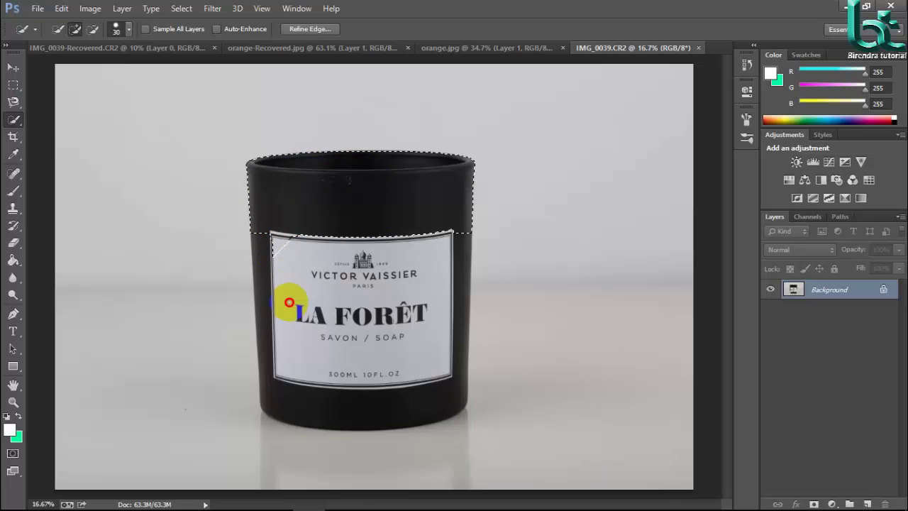
pyautogui.moveTo(281, 230)
pyautogui.mouseDown()
pyautogui.moveTo(272, 223)
pyautogui.moveTo(269, 295)
pyautogui.moveTo(281, 312)
pyautogui.mouseUp()
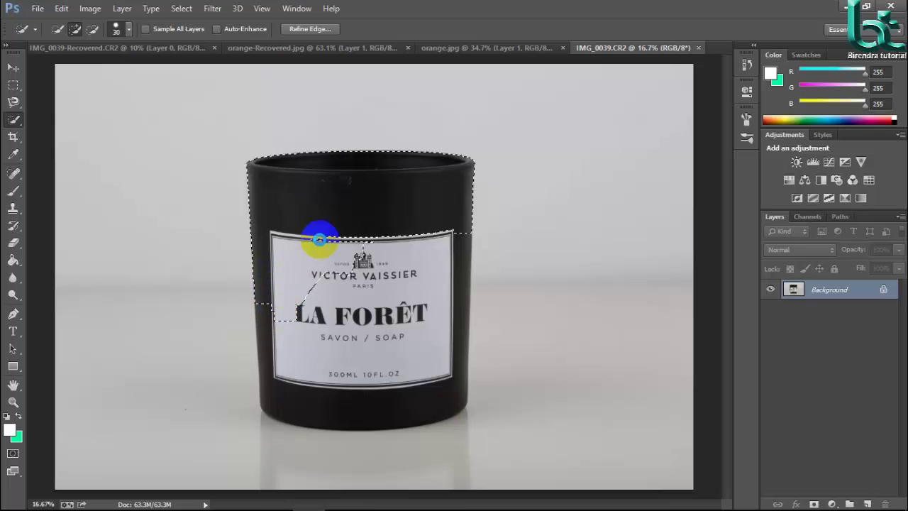
pyautogui.moveTo(280, 312); pyautogui.dragTo(322, 224)
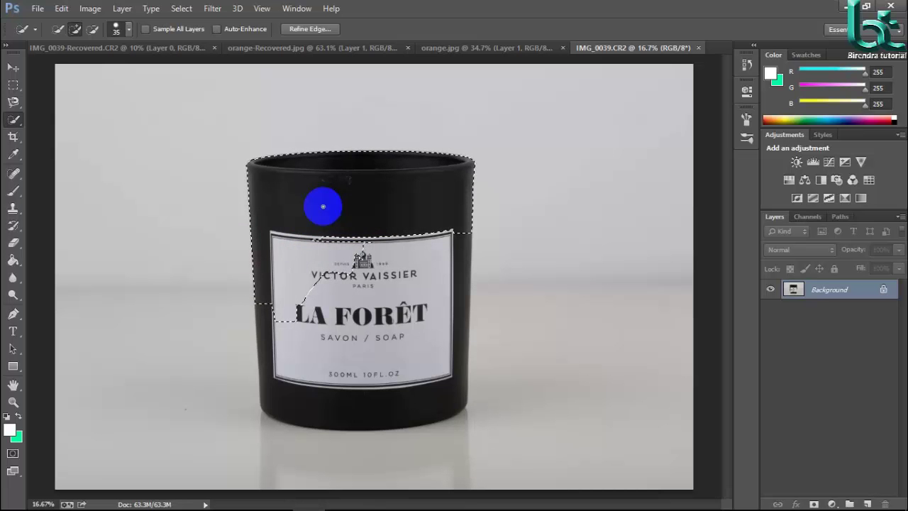
# Enlarge the brush to 250 and add the white label, lettering and lower-left body.
pyautogui.press(']')
pyautogui.press(']')
pyautogui.press(']')
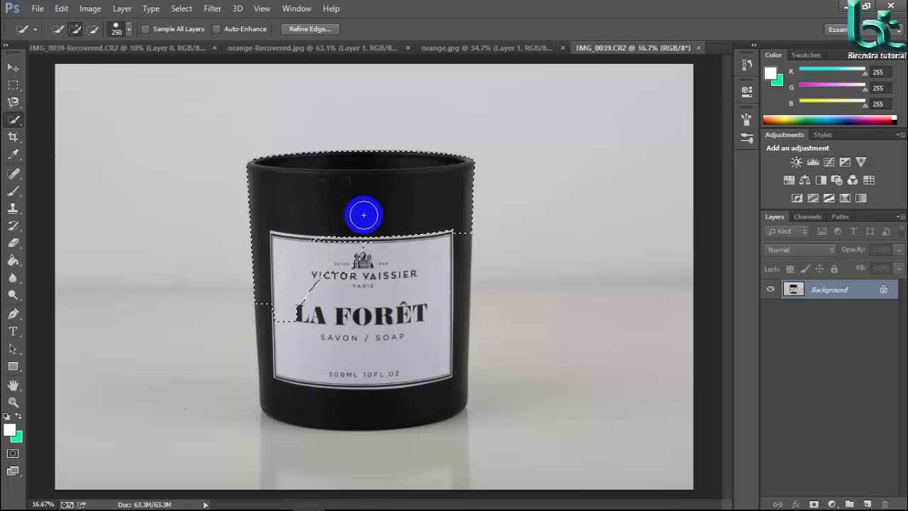
pyautogui.press(']')
pyautogui.moveTo(442, 233)
pyautogui.mouseDown()
pyautogui.moveTo(440, 292)
pyautogui.moveTo(374, 287)
pyautogui.mouseUp()
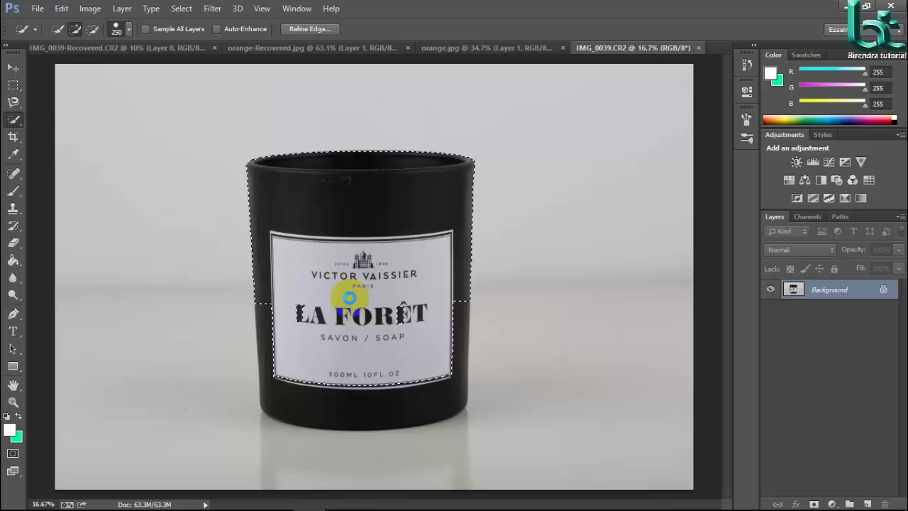
pyautogui.moveTo(349, 297); pyautogui.dragTo(416, 324)
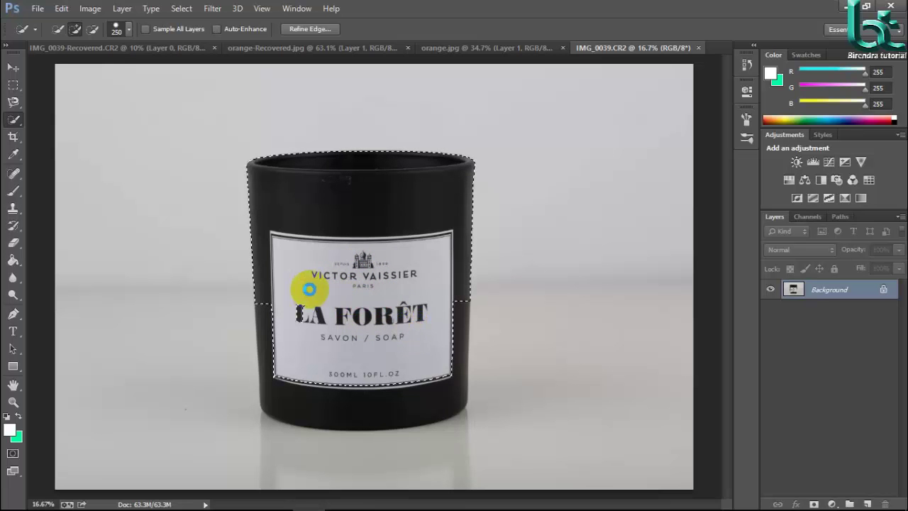
pyautogui.moveTo(309, 289); pyautogui.dragTo(304, 323)
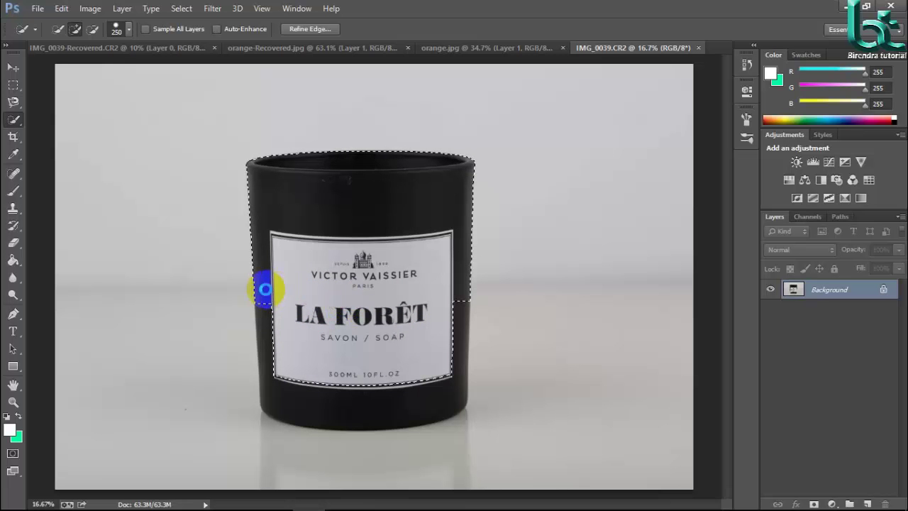
pyautogui.moveTo(264, 289); pyautogui.dragTo(280, 351)
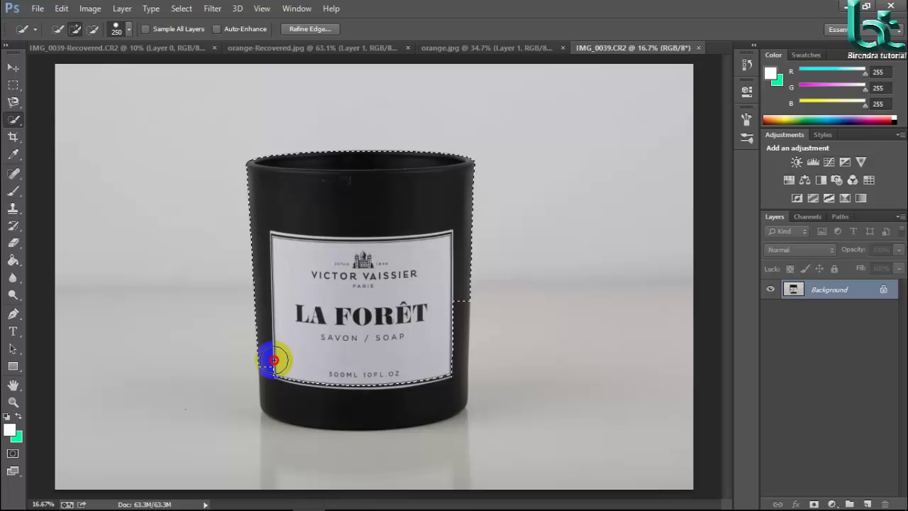
pyautogui.moveTo(279, 351)
pyautogui.mouseDown()
pyautogui.moveTo(277, 393)
pyautogui.moveTo(298, 372)
pyautogui.mouseUp()
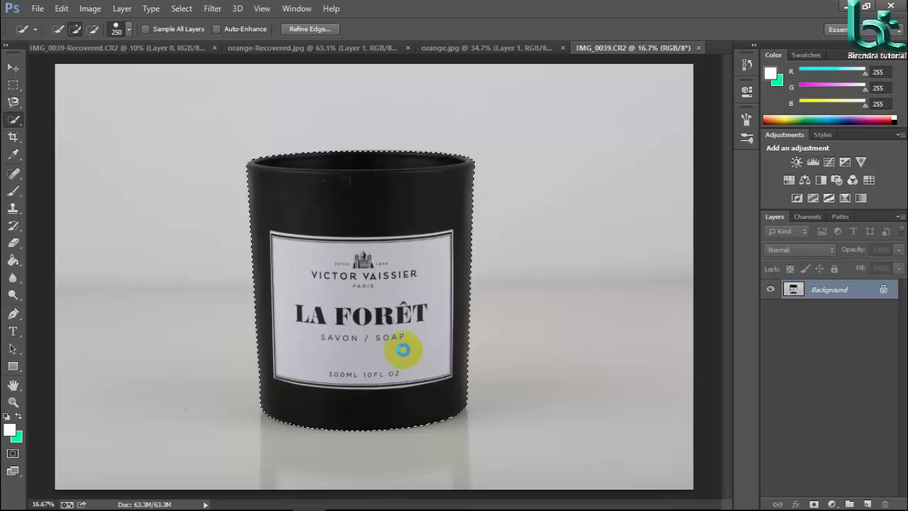
# Add the label's top area and the jar's left edge to the selection.
pyautogui.click(349, 228)
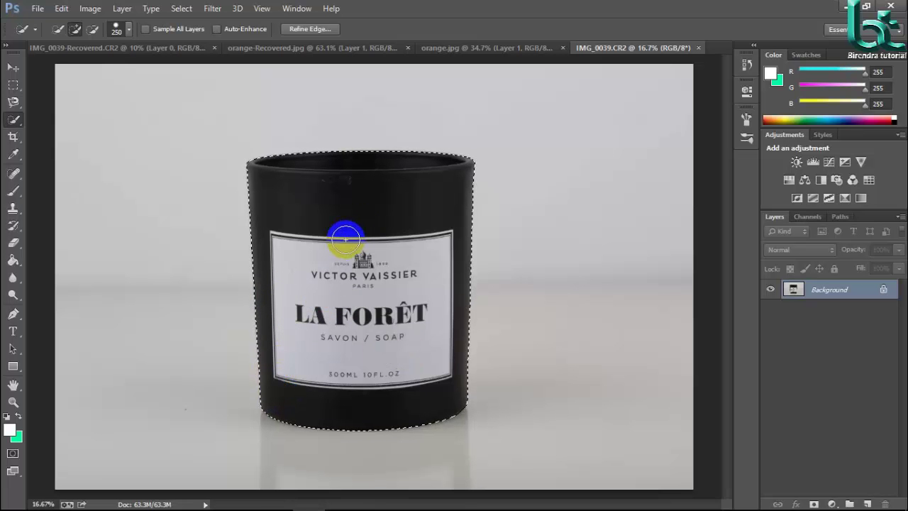
pyautogui.moveTo(349, 228); pyautogui.dragTo(379, 285)
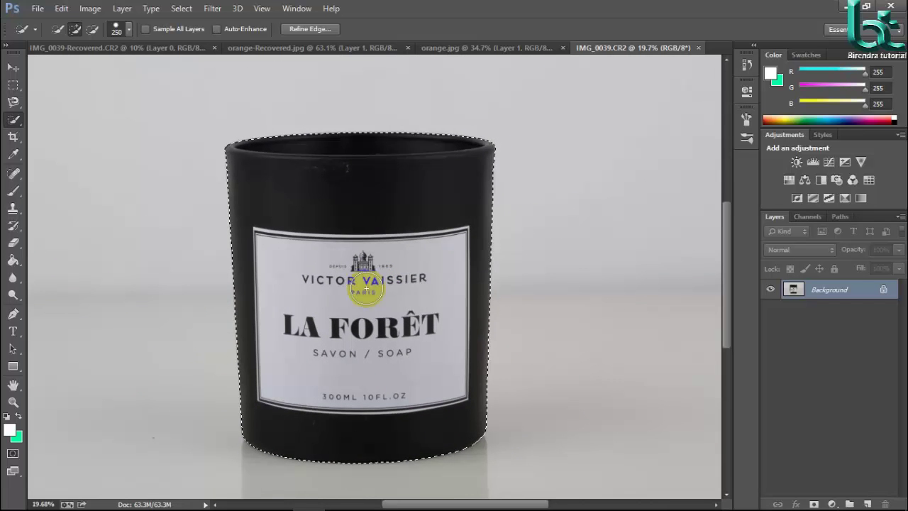
pyautogui.click(363, 290)
pyautogui.click(361, 286)
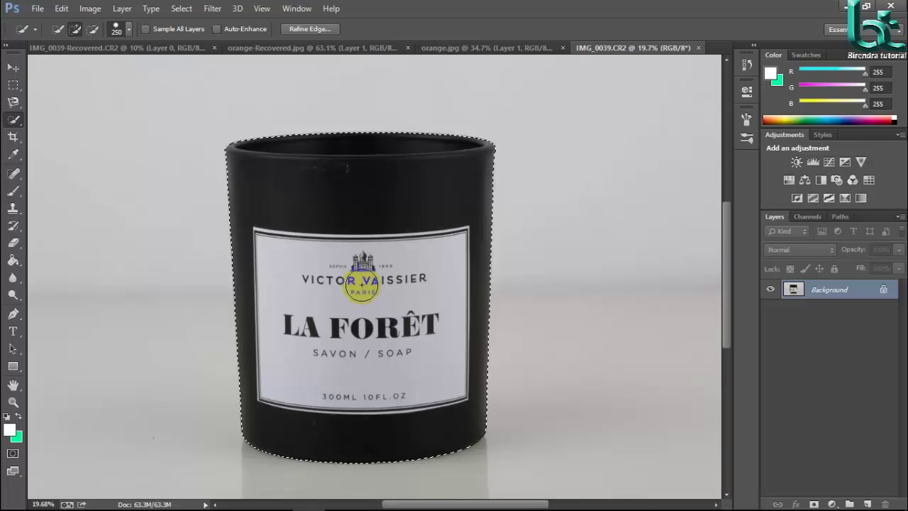
pyautogui.moveTo(362, 285); pyautogui.dragTo(188, 204)
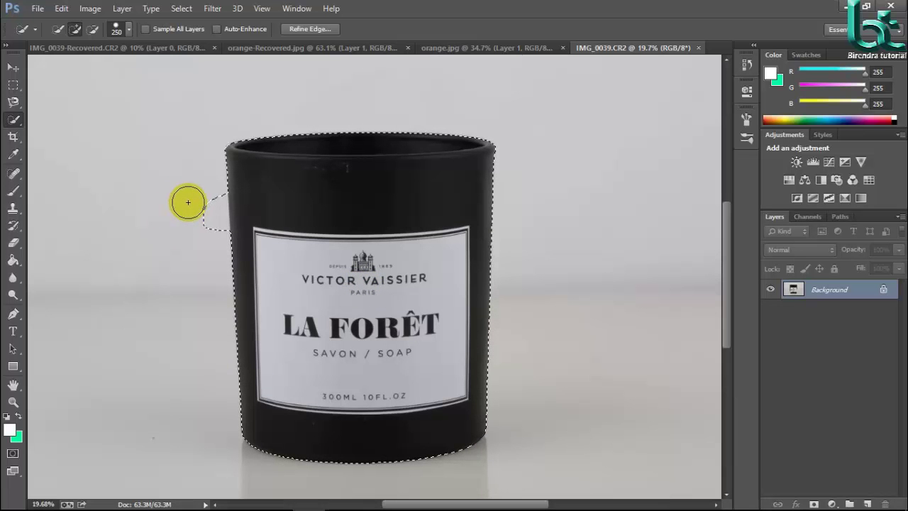
# Alt-brush to subtract the stray background bulge along the candle's left edge.
pyautogui.press('alt')
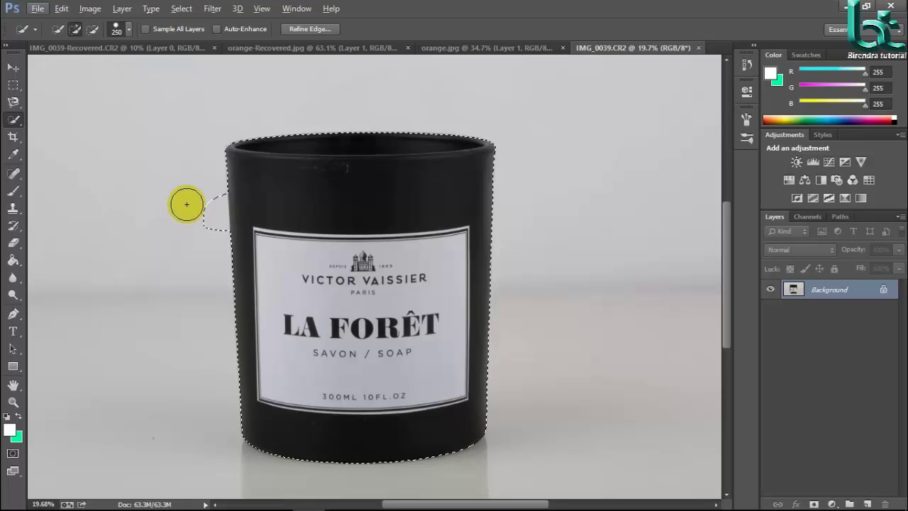
pyautogui.press('alt')
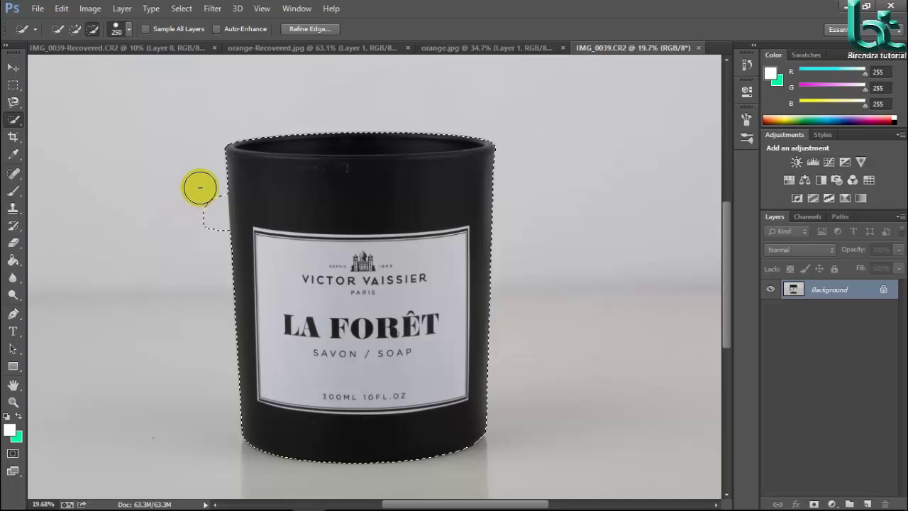
pyautogui.moveTo(197, 187)
pyautogui.mouseDown()
pyautogui.moveTo(212, 224)
pyautogui.moveTo(205, 189)
pyautogui.moveTo(209, 203)
pyautogui.mouseUp()
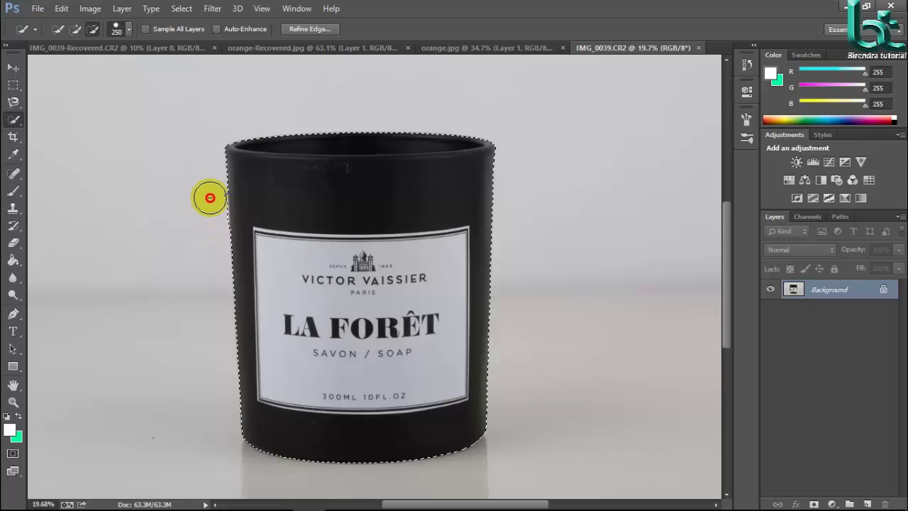
pyautogui.moveTo(208, 191)
pyautogui.mouseDown()
pyautogui.moveTo(213, 231)
pyautogui.moveTo(207, 178)
pyautogui.mouseUp()
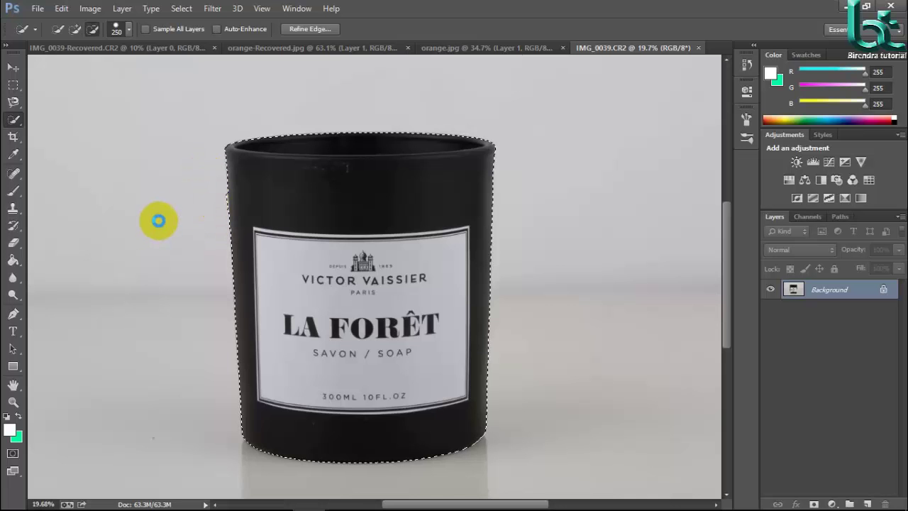
pyautogui.press('alt')
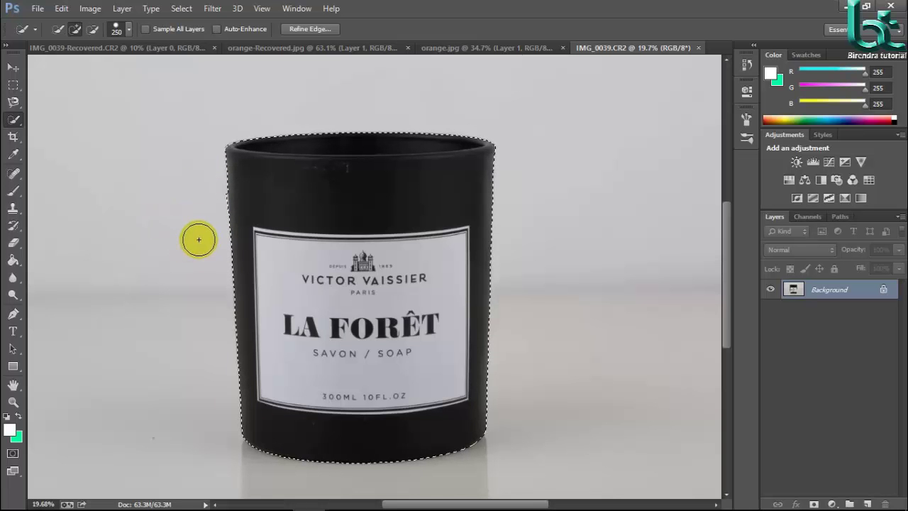
# Convert the locked Background into an editable Layer 0.
pyautogui.moveTo(476, 389); pyautogui.dragTo(332, 228)
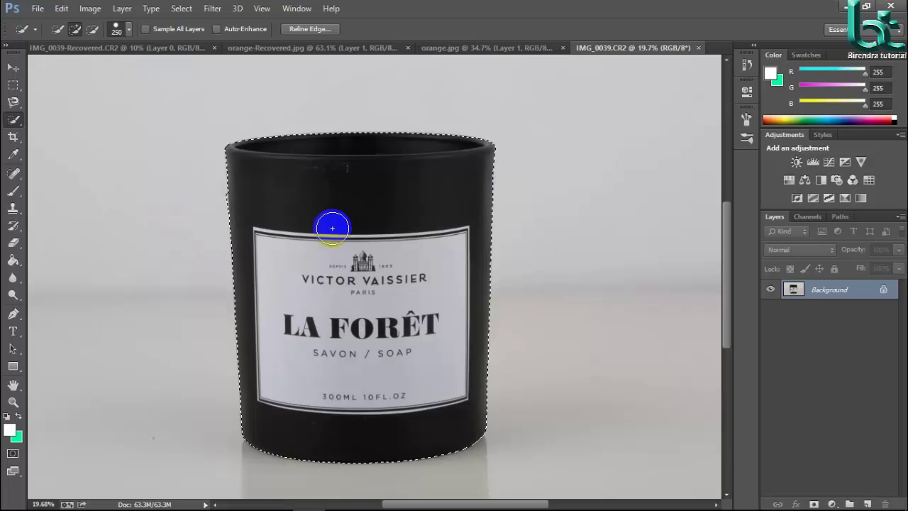
pyautogui.doubleClick(793, 289)
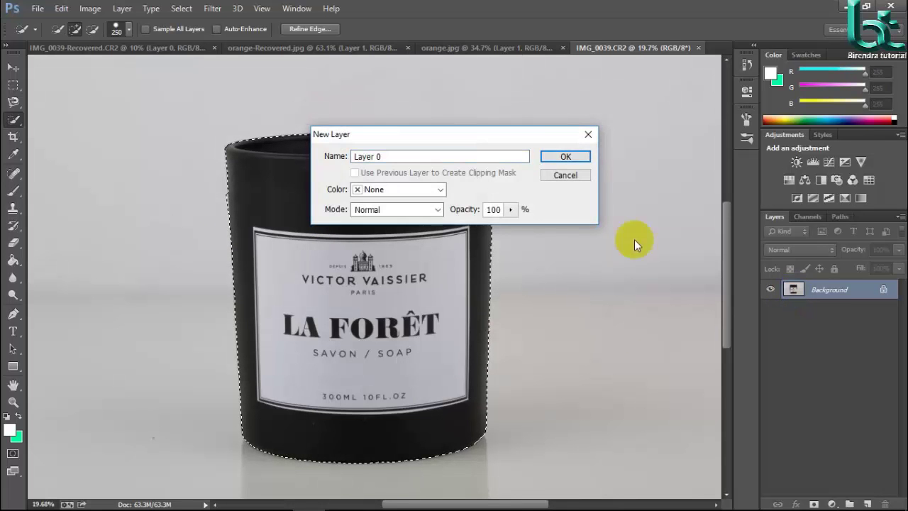
pyautogui.click(572, 156)
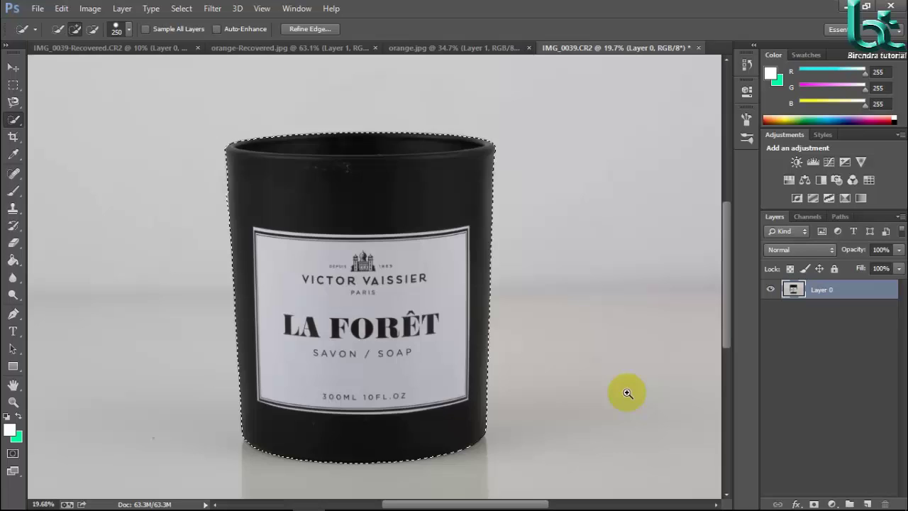
# Invert the selection with Ctrl+Shift+I and delete the backdrop around the candle.
pyautogui.scroll(-3, 627, 393)
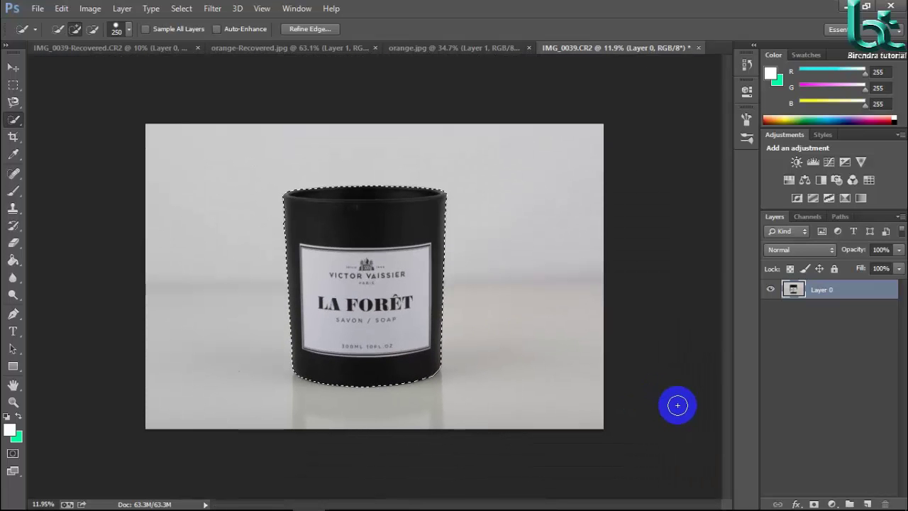
pyautogui.hotkey('ctrl', 'shift', 'i')
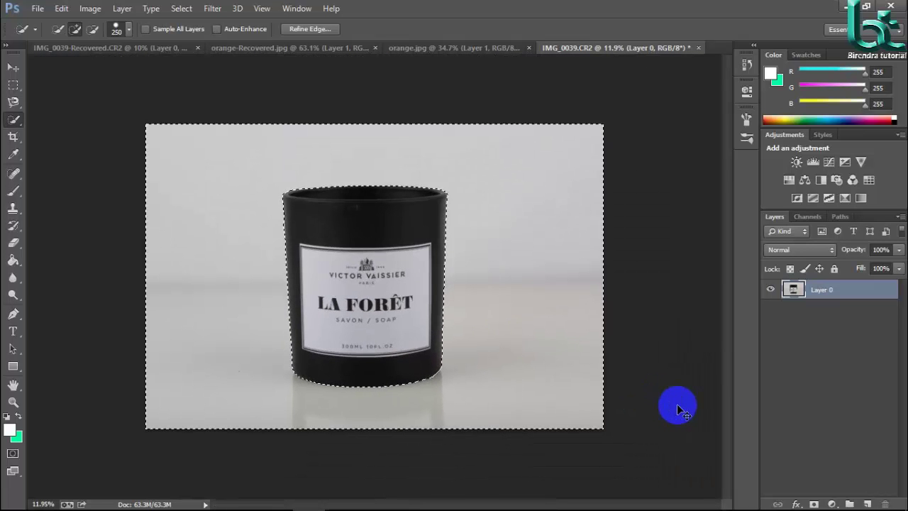
pyautogui.click(506, 272)
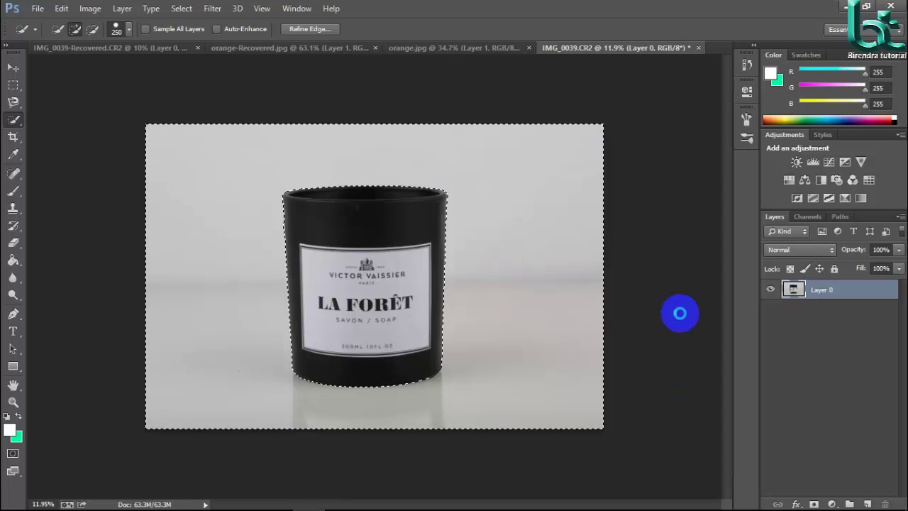
pyautogui.press('Delete')
pyautogui.click(538, 314)
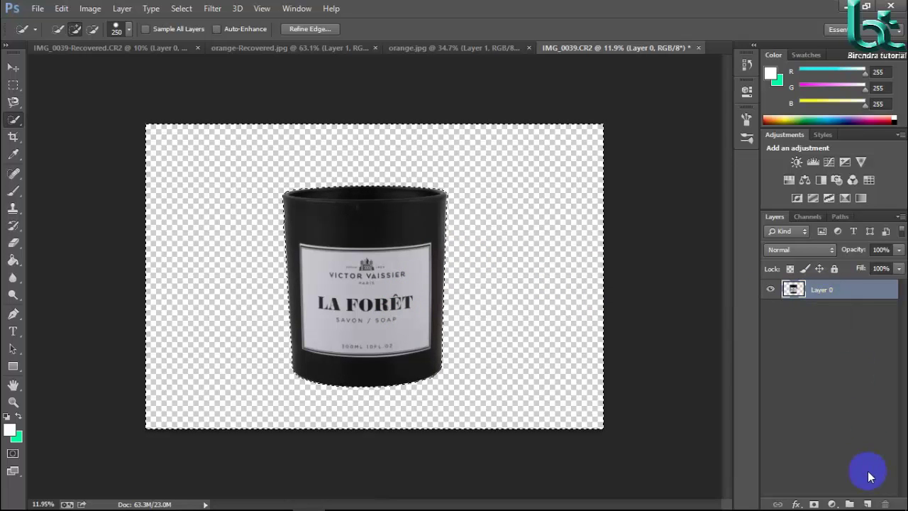
# Add Layer 1 beneath Layer 0, deselect, and fill it white with the Paint Bucket.
pyautogui.click(867, 504)
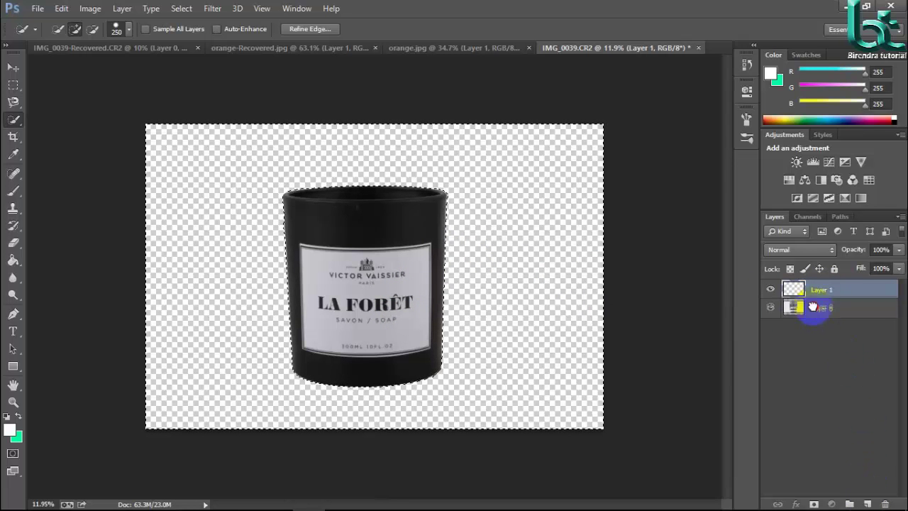
pyautogui.moveTo(806, 308); pyautogui.dragTo(809, 291)
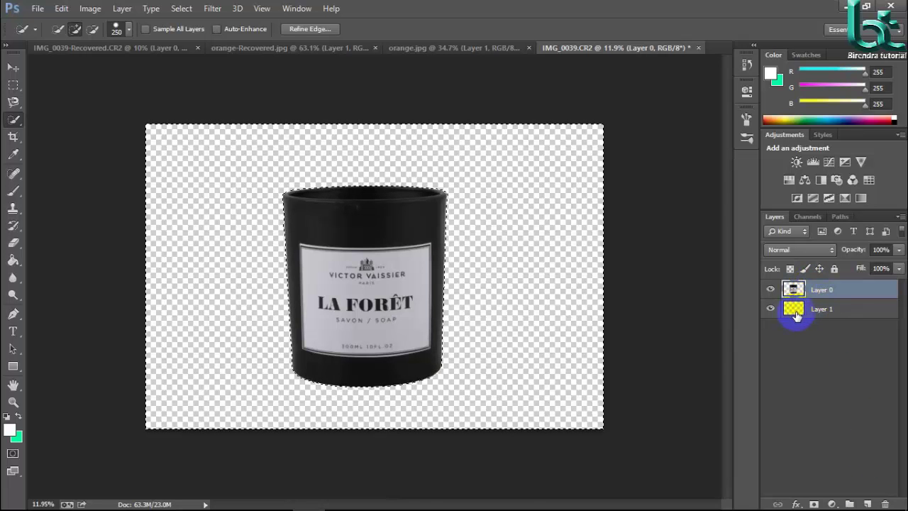
pyautogui.click(793, 312)
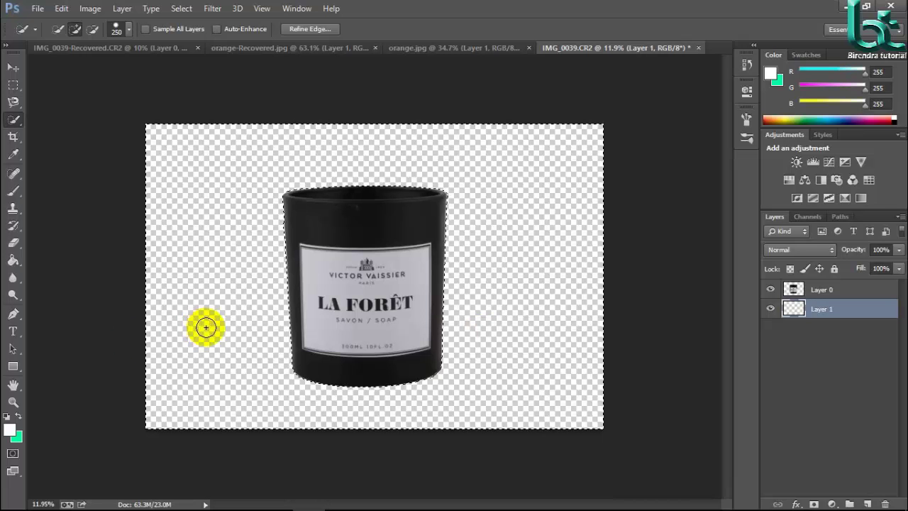
pyautogui.hotkey('ctrl', 'd')
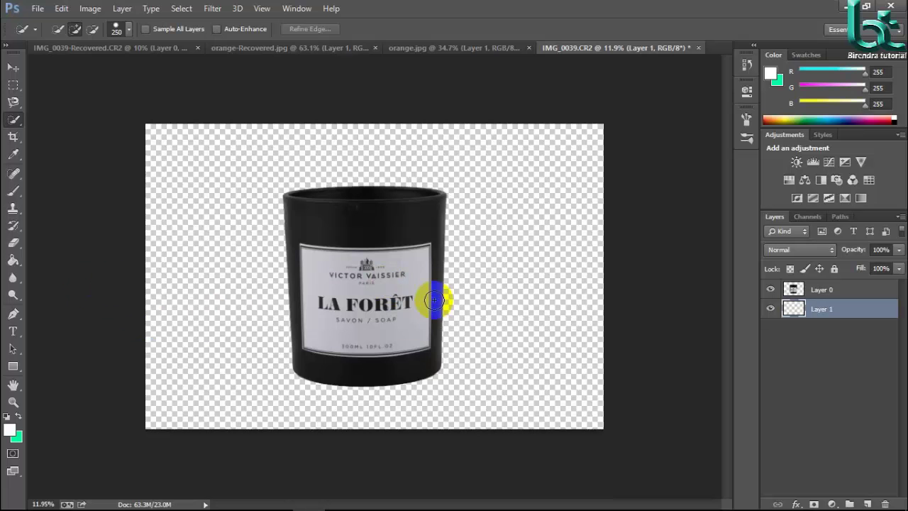
pyautogui.press('g')
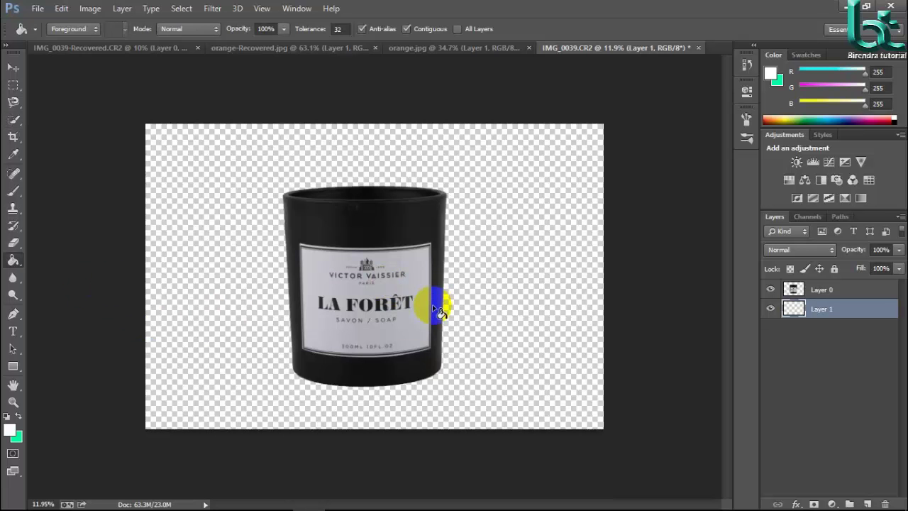
pyautogui.click(504, 297)
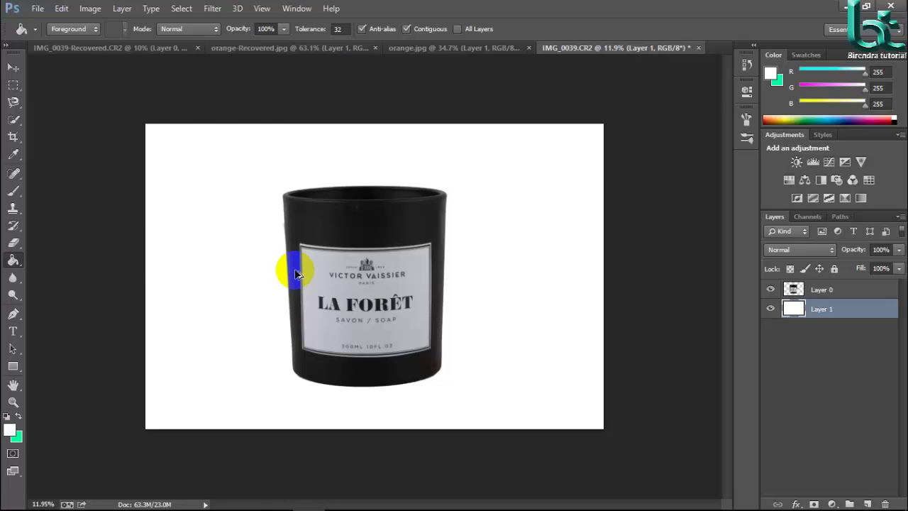
# Step back through History to the original single layer and deselect.
pyautogui.hotkey('ctrl', 'alt', 'z')
pyautogui.hotkey('ctrl', 'alt', 'z')
pyautogui.hotkey('ctrl', 'alt', 'z')
pyautogui.hotkey('ctrl', 'alt', 'z')
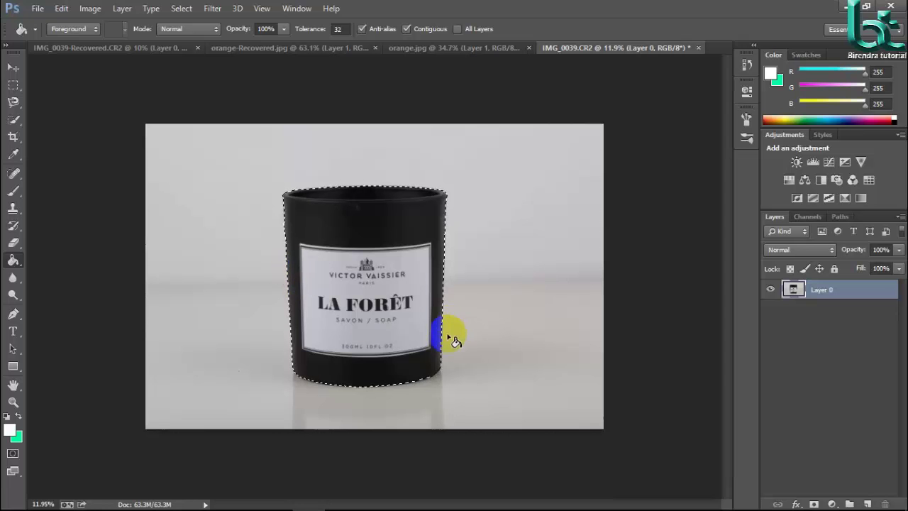
pyautogui.click(445, 285)
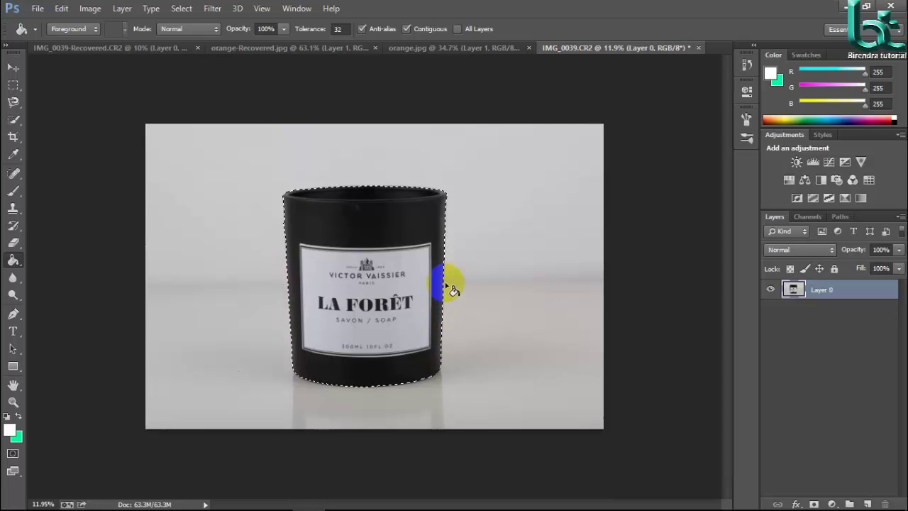
pyautogui.hotkey('ctrl', 'd')
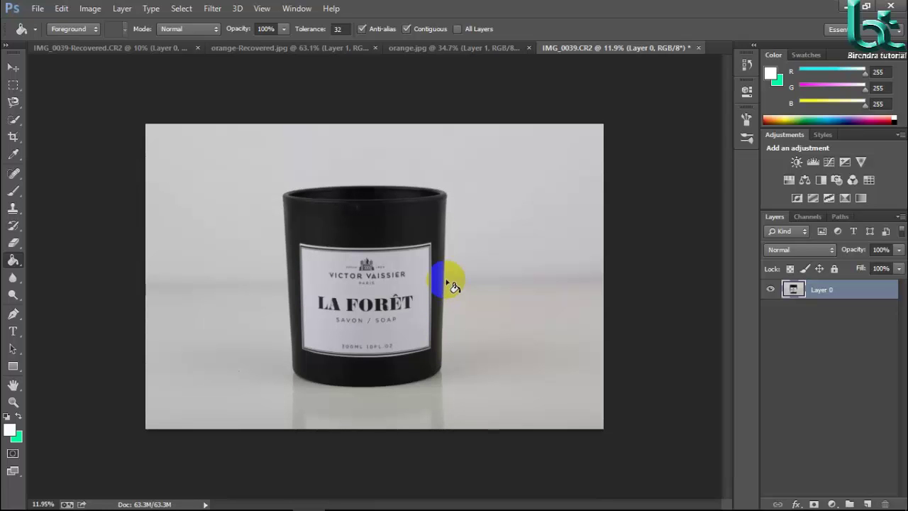
# Choose the Magic Wand at Tolerance 10 and click the grey backdrop.
pyautogui.click(14, 122)
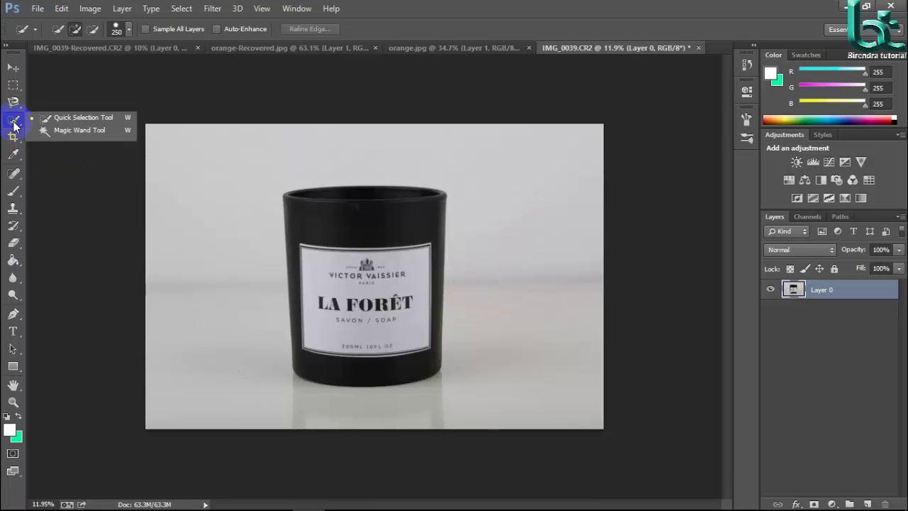
pyautogui.moveTo(21, 127); pyautogui.dragTo(41, 135)
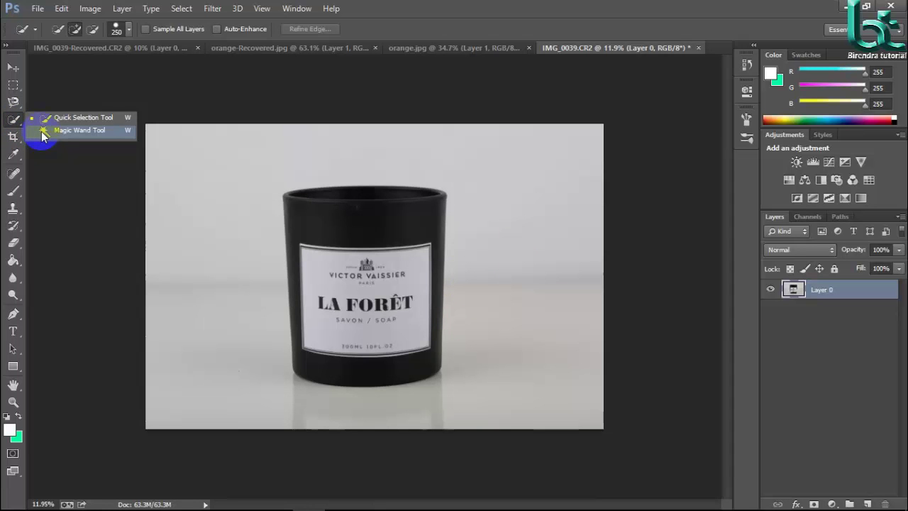
pyautogui.click(44, 133)
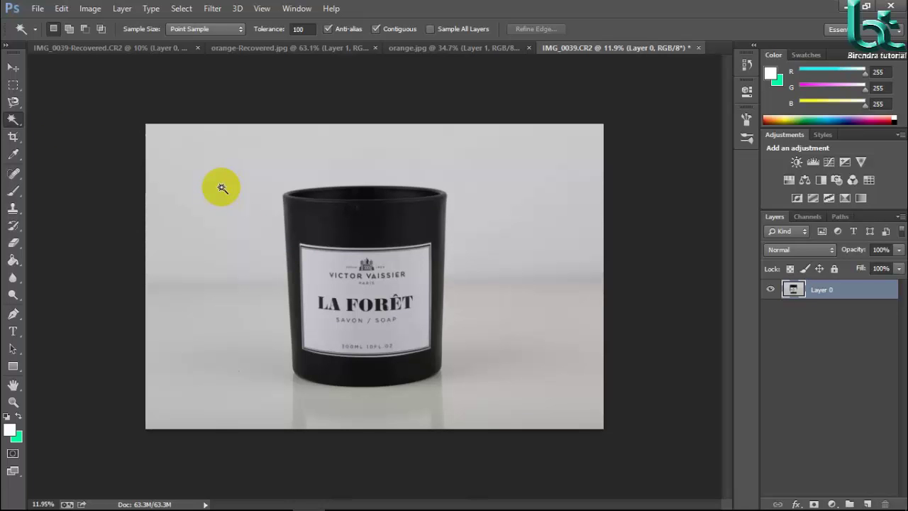
pyautogui.click(306, 27)
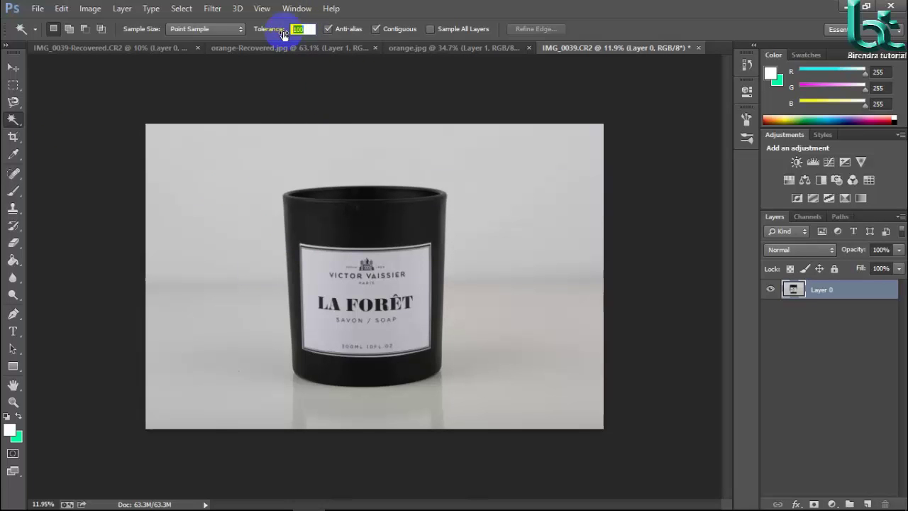
pyautogui.write('10')
pyautogui.click(268, 112)
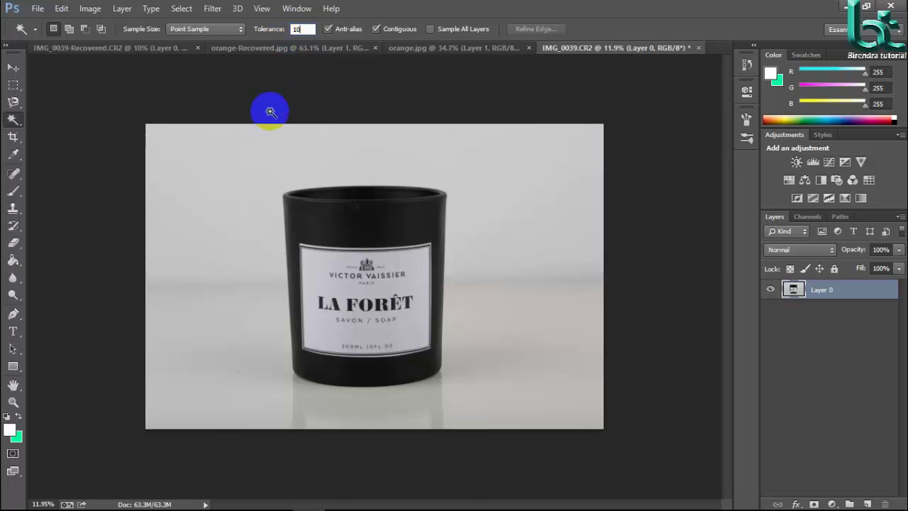
pyautogui.click(232, 193)
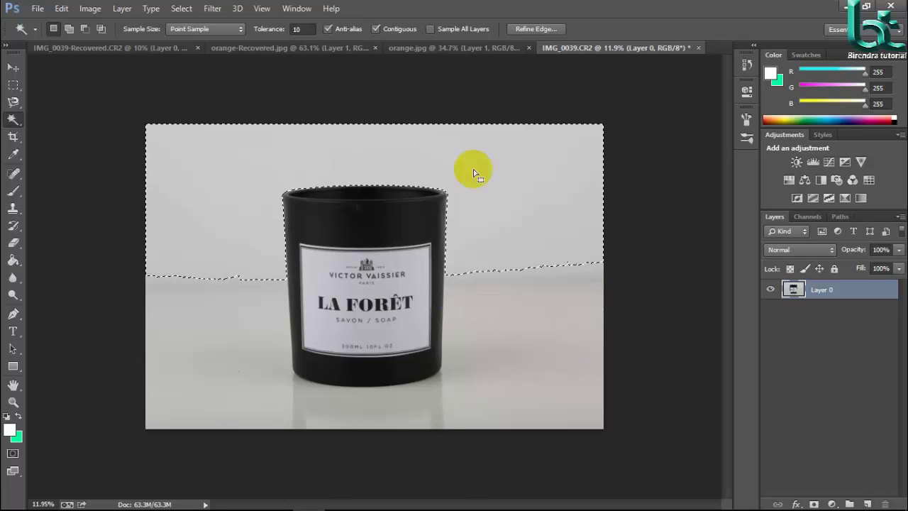
# Retry the background selection at Tolerance 20, then 50.
pyautogui.click(309, 29)
pyautogui.doubleClick(298, 29)
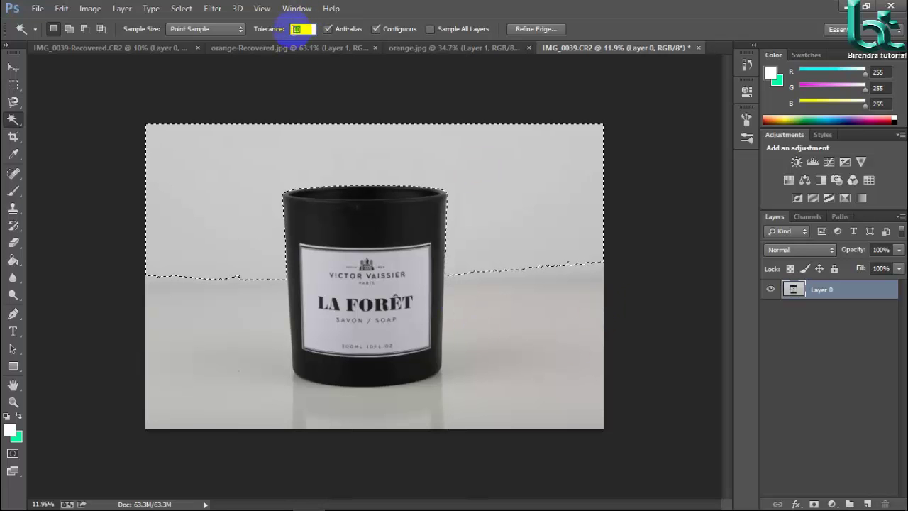
pyautogui.write('20')
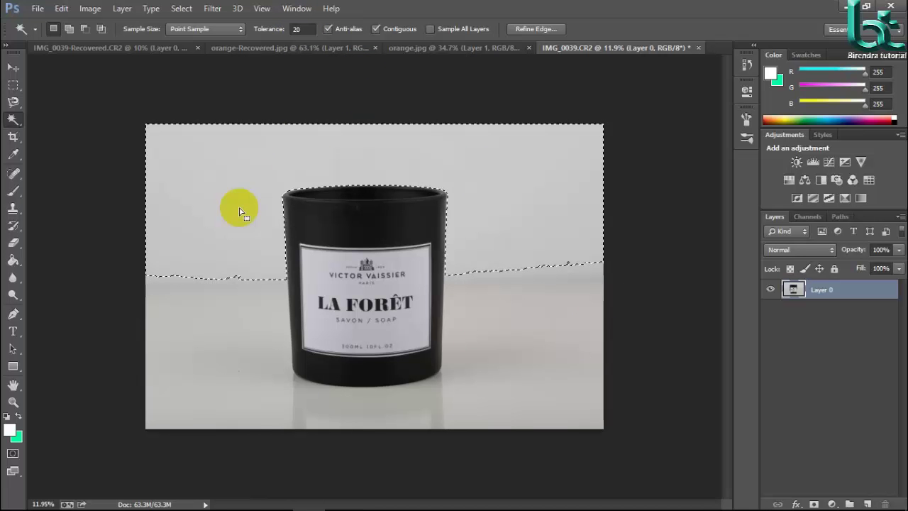
pyautogui.click(240, 208)
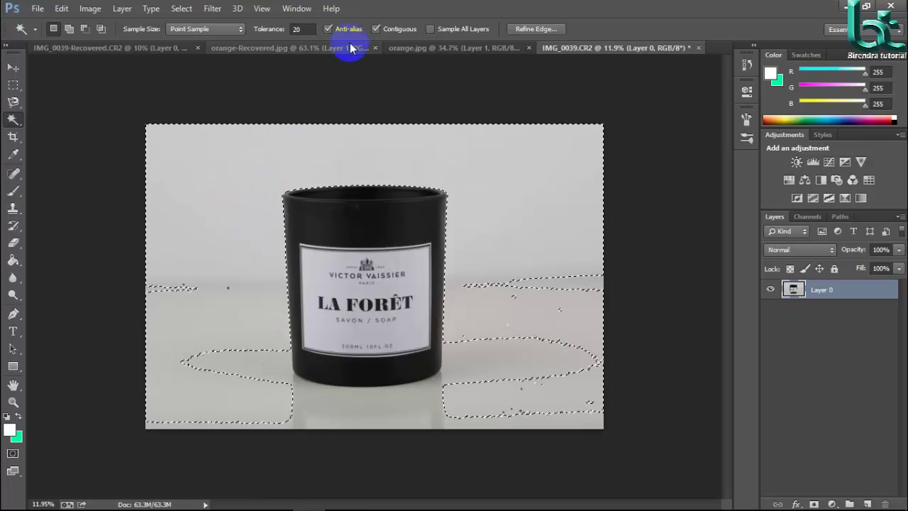
pyautogui.doubleClick(299, 28)
pyautogui.write('50')
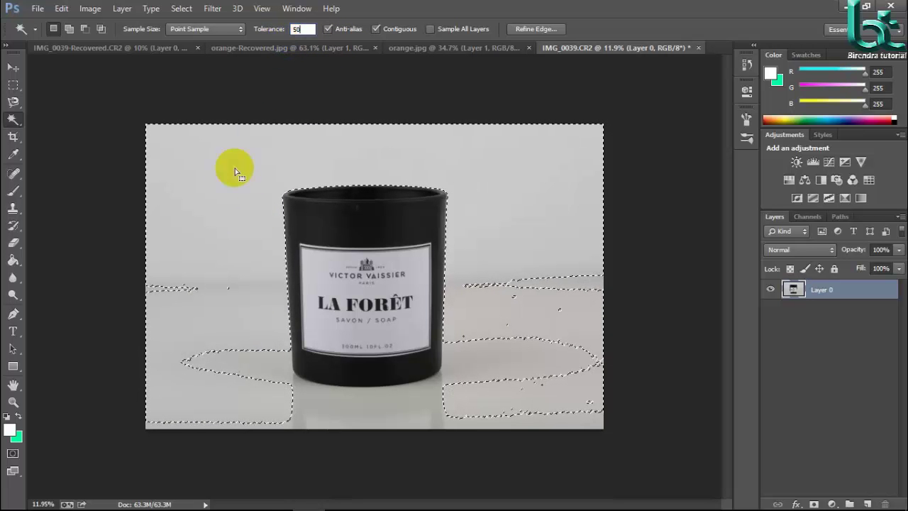
pyautogui.click(229, 190)
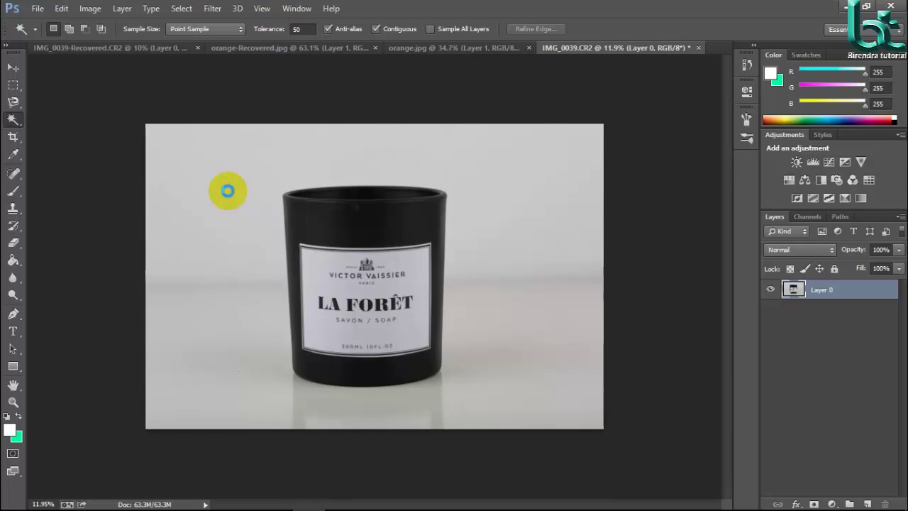
pyautogui.click(418, 359)
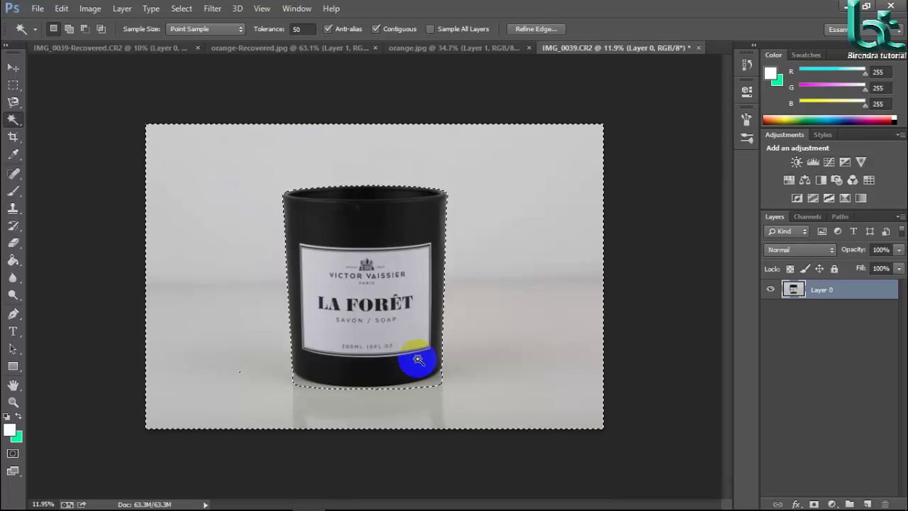
# Set Tolerance to 100, deselect, and click the background around the candle.
pyautogui.click(282, 32)
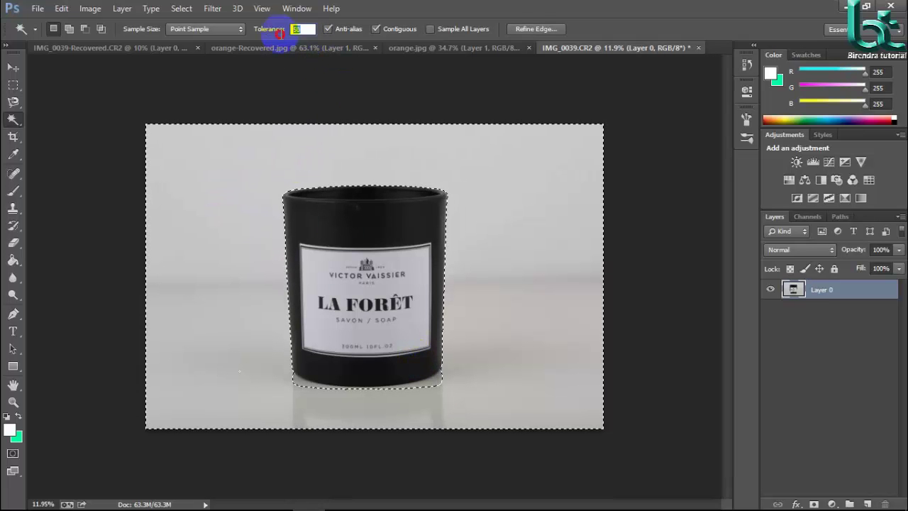
pyautogui.write('1')
pyautogui.write('00')
pyautogui.press('Return')
pyautogui.hotkey('ctrl', 'd')
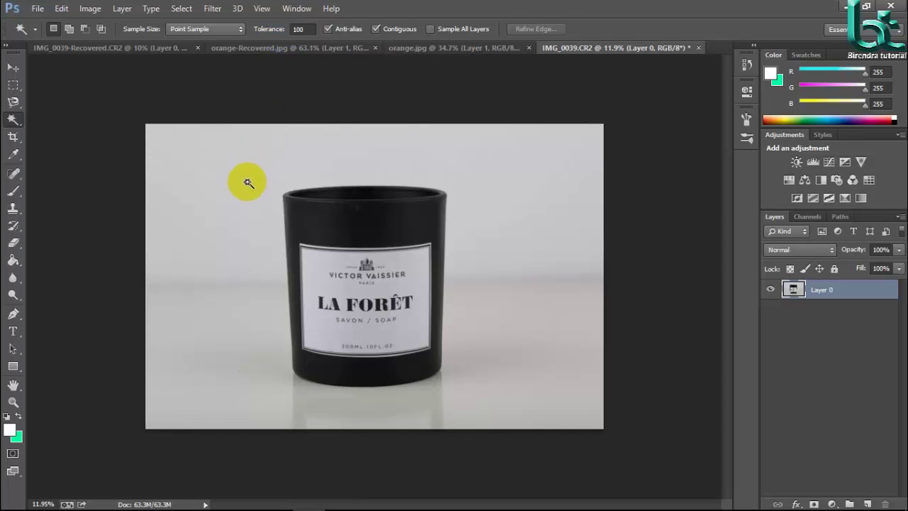
pyautogui.click(247, 185)
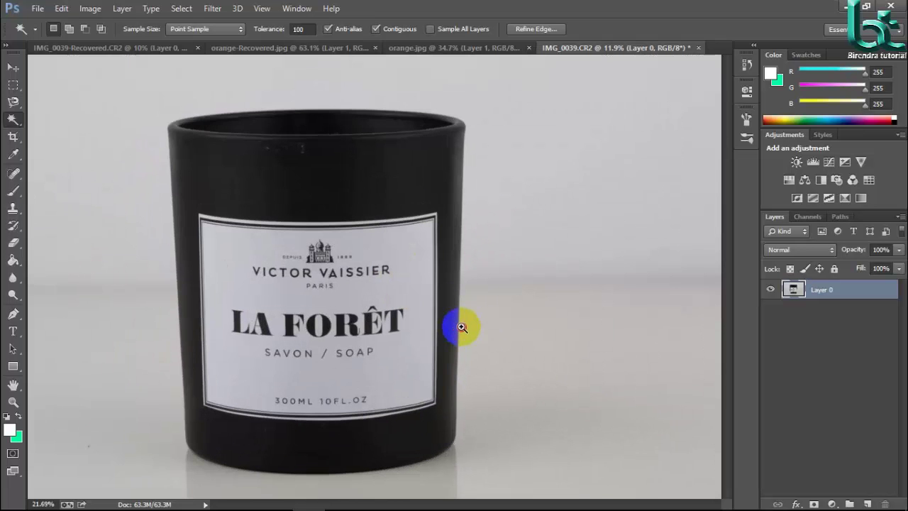
# Zoom in to inspect the selection along the candle's right edge.
pyautogui.moveTo(429, 276); pyautogui.dragTo(462, 326)
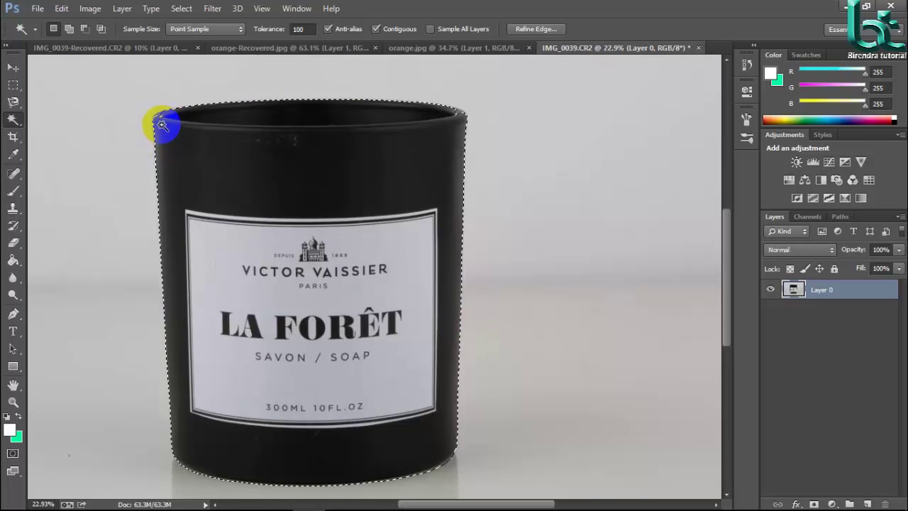
pyautogui.keyDown('shift'); pyautogui.click(432, 456); pyautogui.keyUp('shift')
pyautogui.keyDown('shift'); pyautogui.click(458, 423); pyautogui.keyUp('shift')
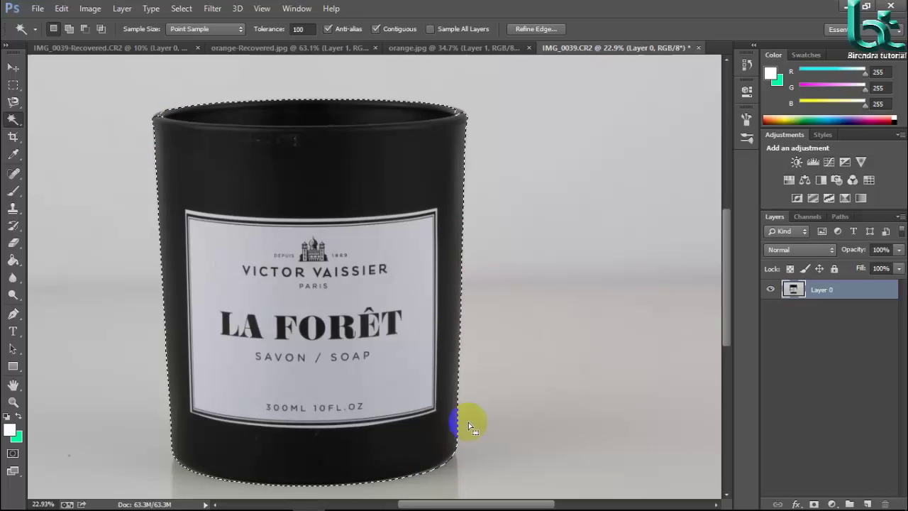
pyautogui.keyDown('shift'); pyautogui.click(455, 107); pyautogui.keyUp('shift')
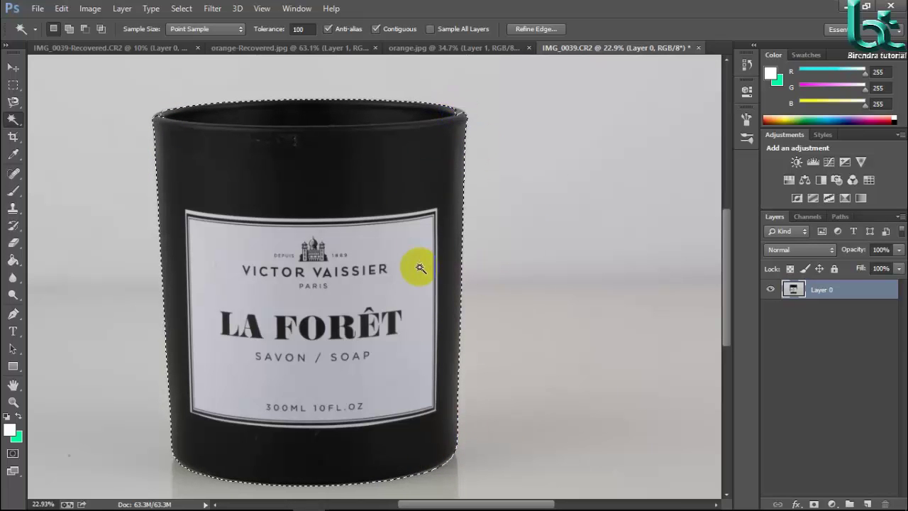
pyautogui.scroll(-3, 405, 300)
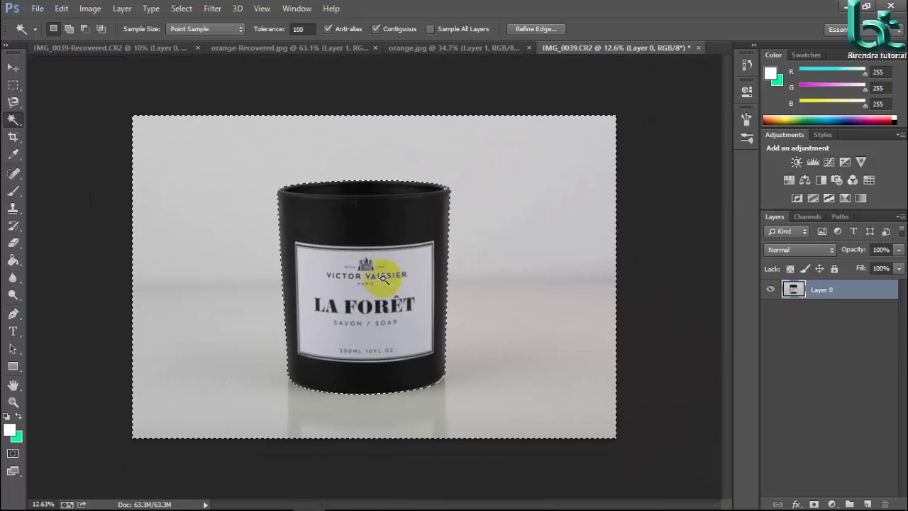
pyautogui.keyDown('shift'); pyautogui.click(426, 244); pyautogui.keyUp('shift')
pyautogui.keyDown('shift'); pyautogui.click(405, 234); pyautogui.keyUp('shift')
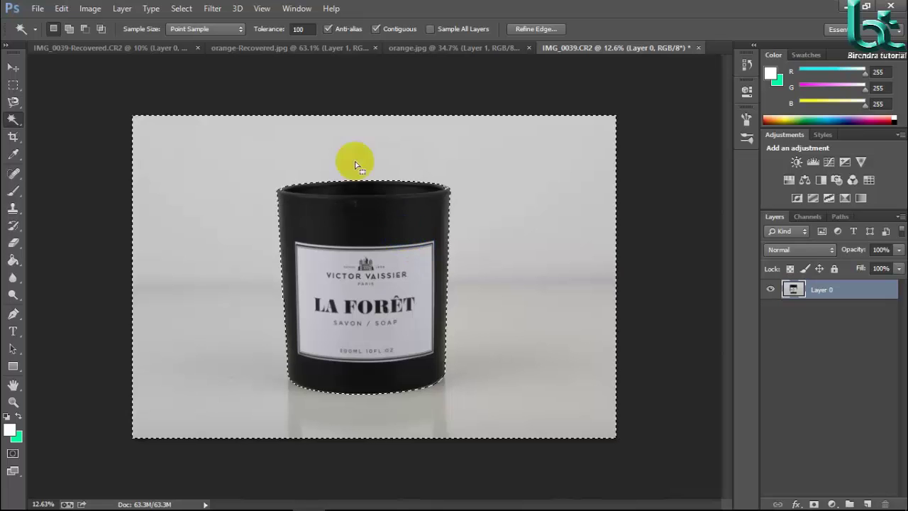
pyautogui.click(281, 28)
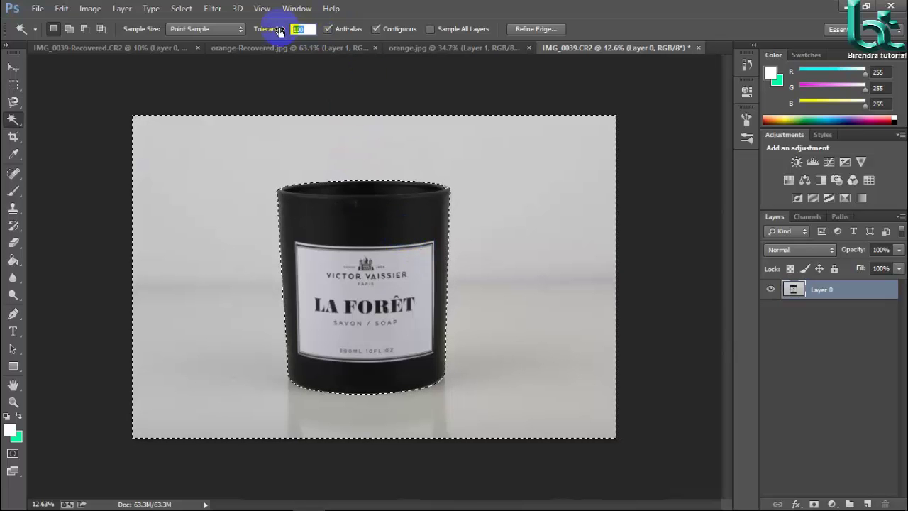
# Reapply Tolerance 50 and switch the Magic Wand to add-to-selection mode.
pyautogui.write('50')
pyautogui.click(230, 233)
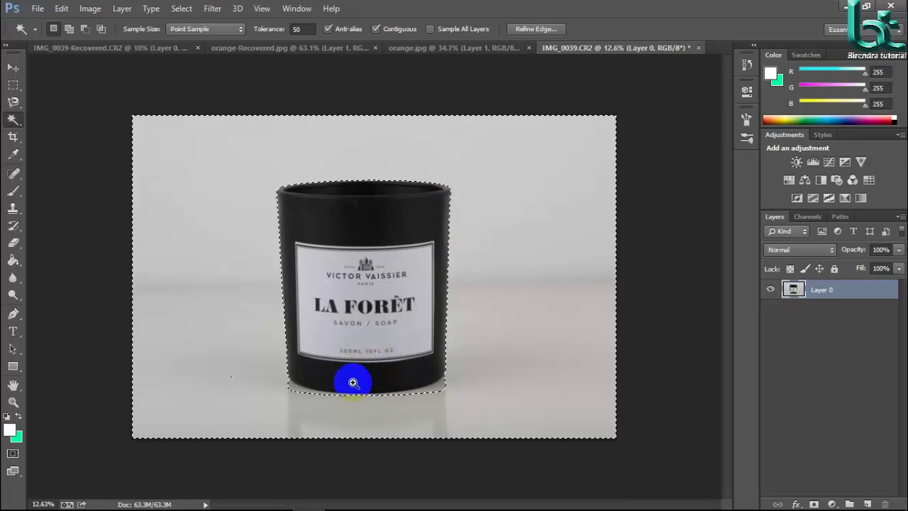
pyautogui.scroll(2, 374, 397)
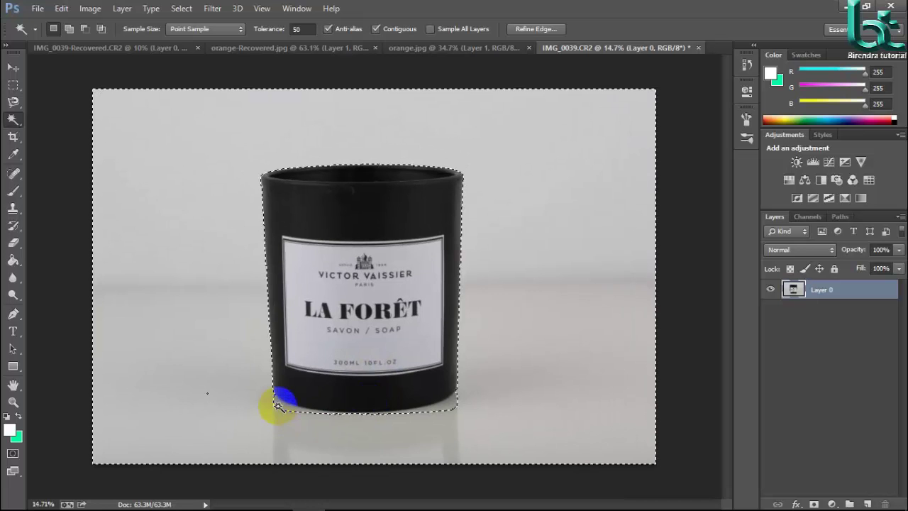
pyautogui.keyDown('shift'); pyautogui.click(279, 406); pyautogui.keyUp('shift')
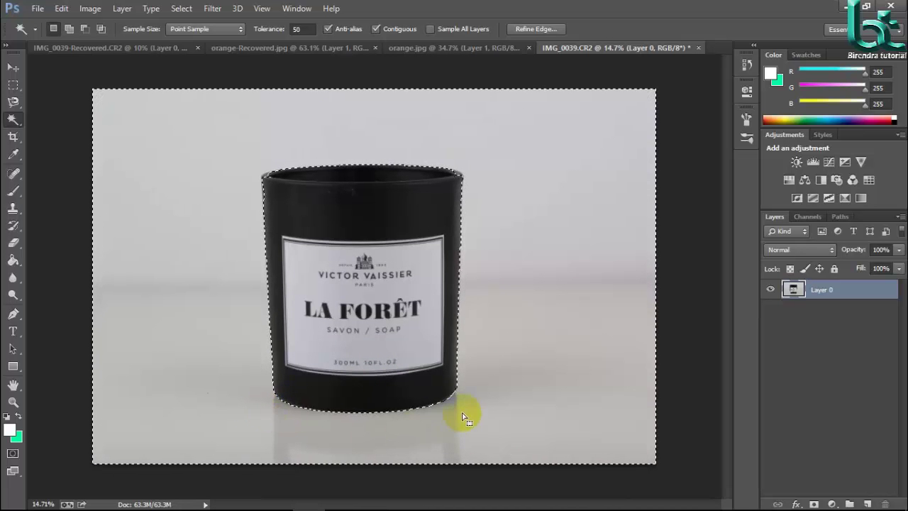
# Zoom into the jar's bottom-right corner and add the missed edge areas.
pyautogui.moveTo(441, 432); pyautogui.dragTo(512, 493)
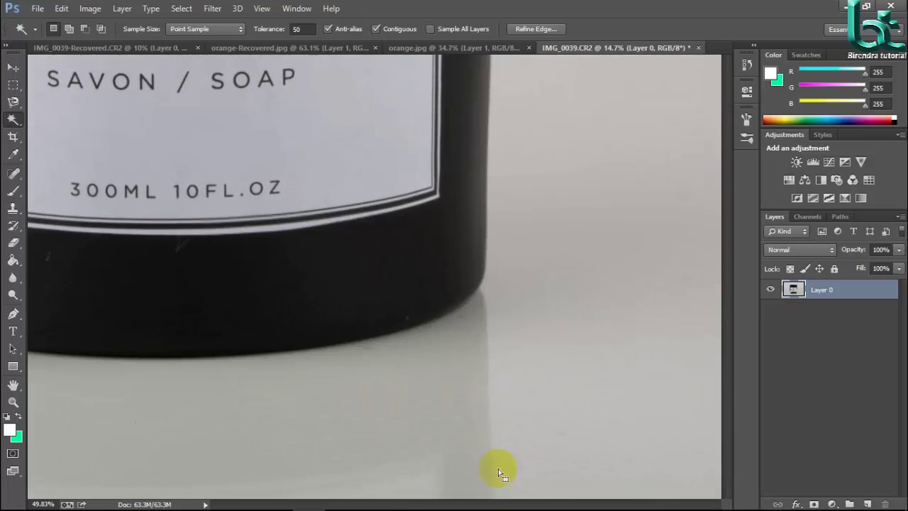
pyautogui.moveTo(439, 370); pyautogui.dragTo(472, 414)
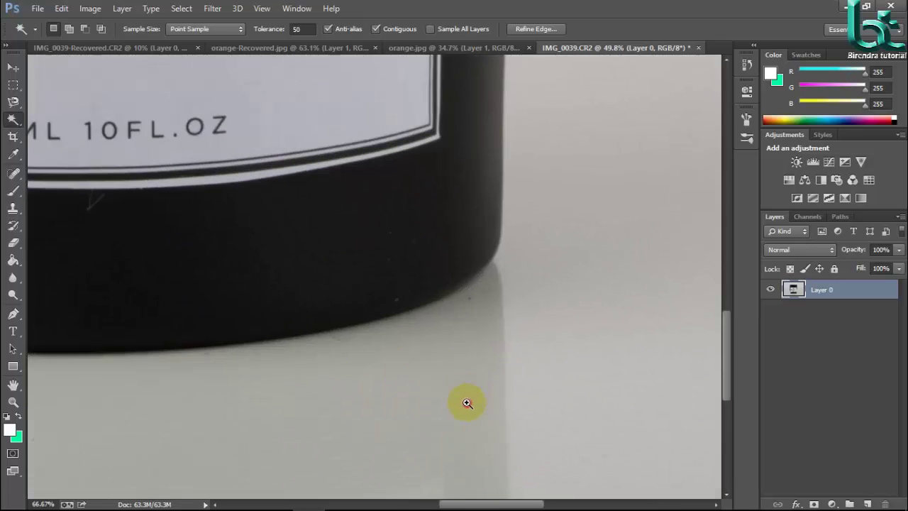
pyautogui.click(481, 257)
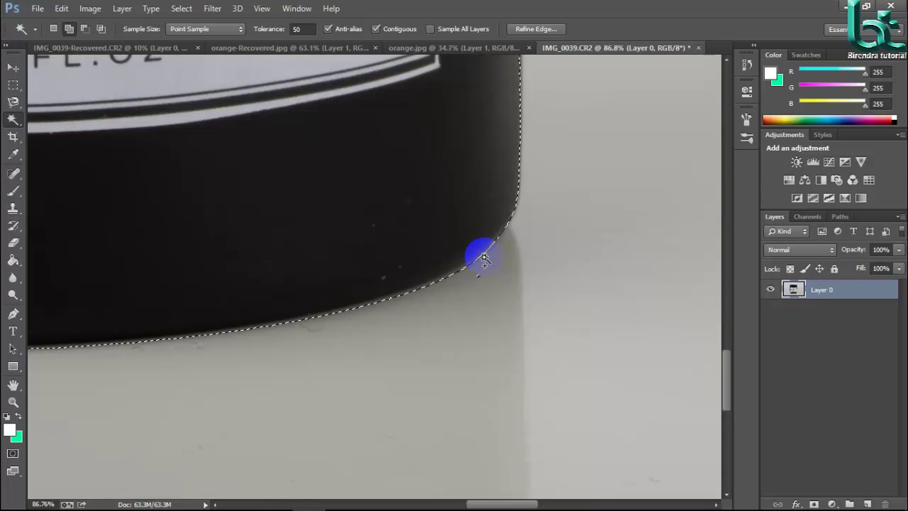
pyautogui.keyDown('shift'); pyautogui.click(477, 257); pyautogui.keyUp('shift')
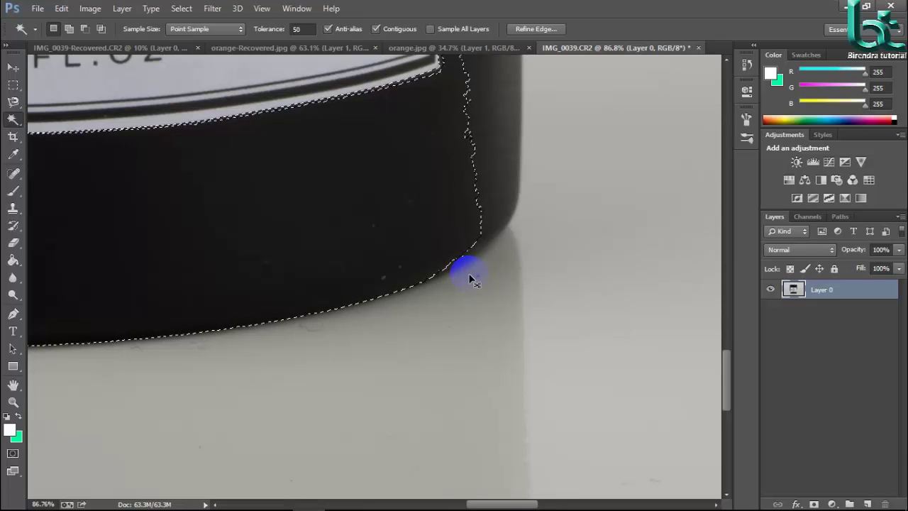
pyautogui.click(469, 277)
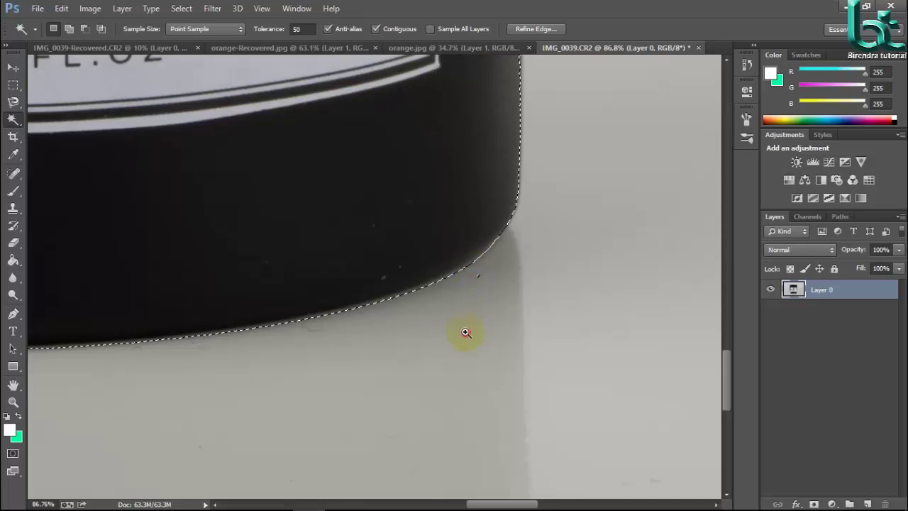
pyautogui.moveTo(464, 331); pyautogui.dragTo(425, 340)
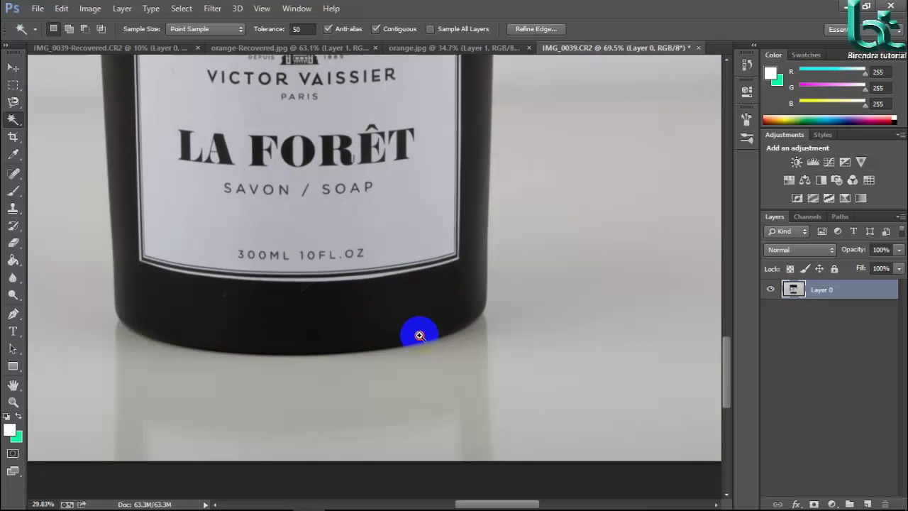
pyautogui.moveTo(425, 339); pyautogui.dragTo(434, 312)
pyautogui.scroll(2, 434, 312)
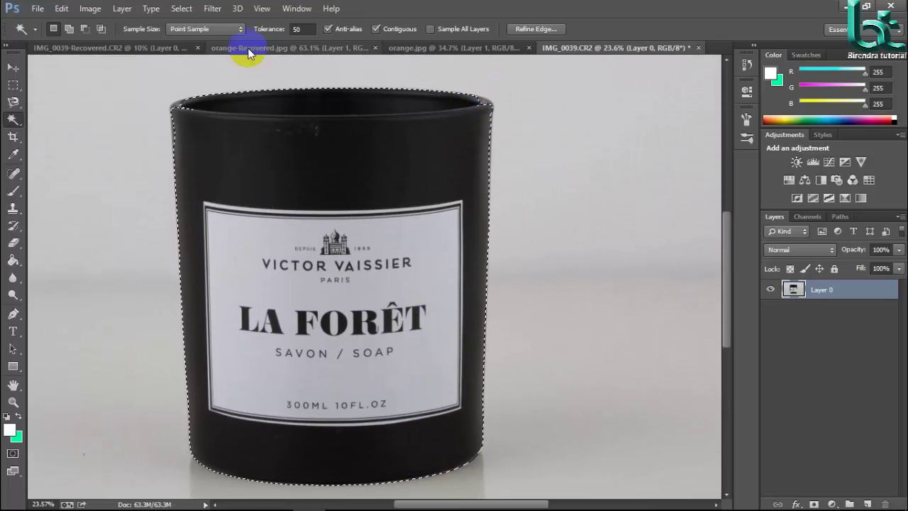
# Set Magic Wand Tolerance to 40 and select the grey background around the jar.
pyautogui.click(312, 29)
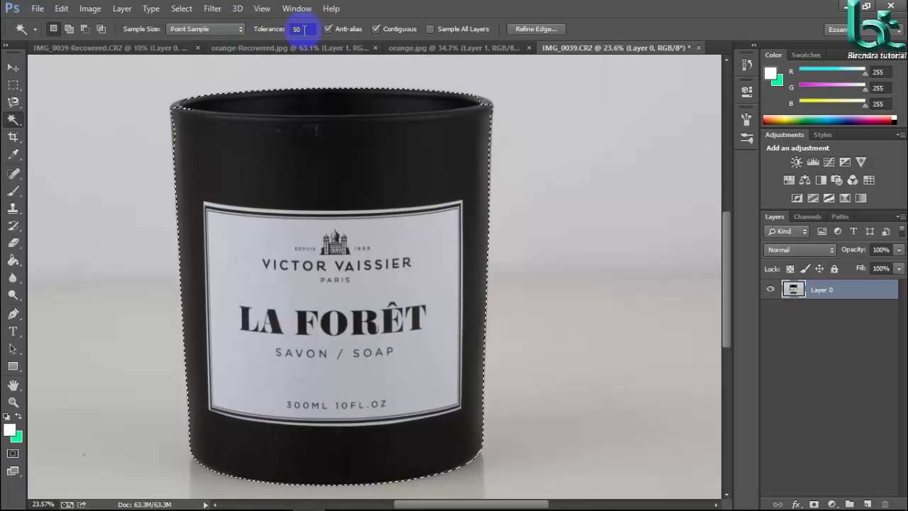
pyautogui.click(296, 29)
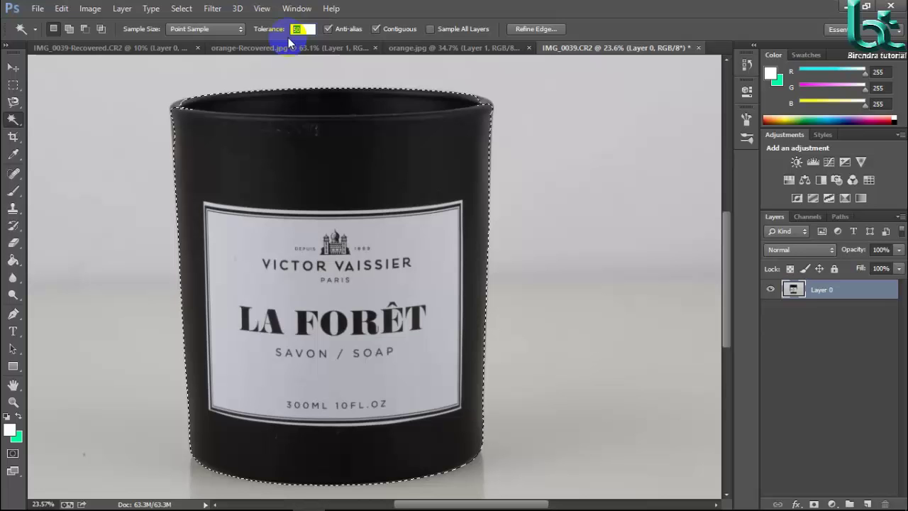
pyautogui.write('40')
pyautogui.click(350, 142)
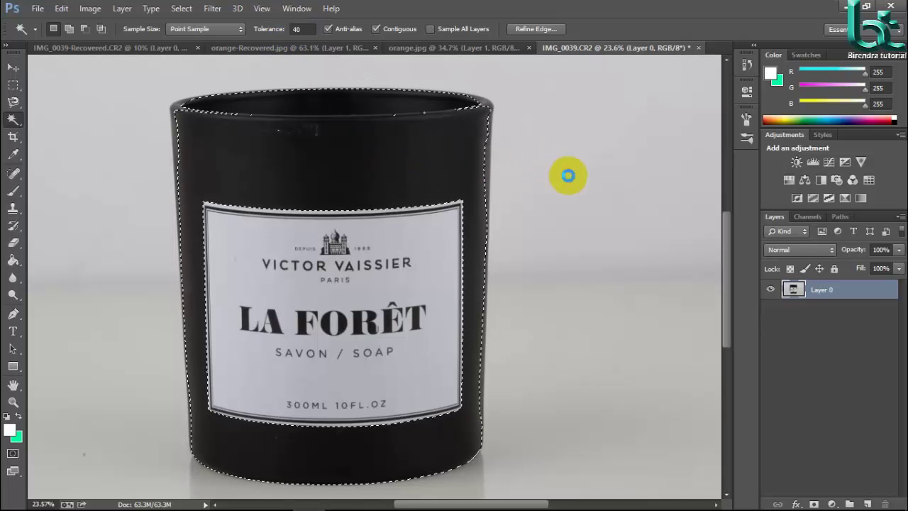
pyautogui.click(568, 175)
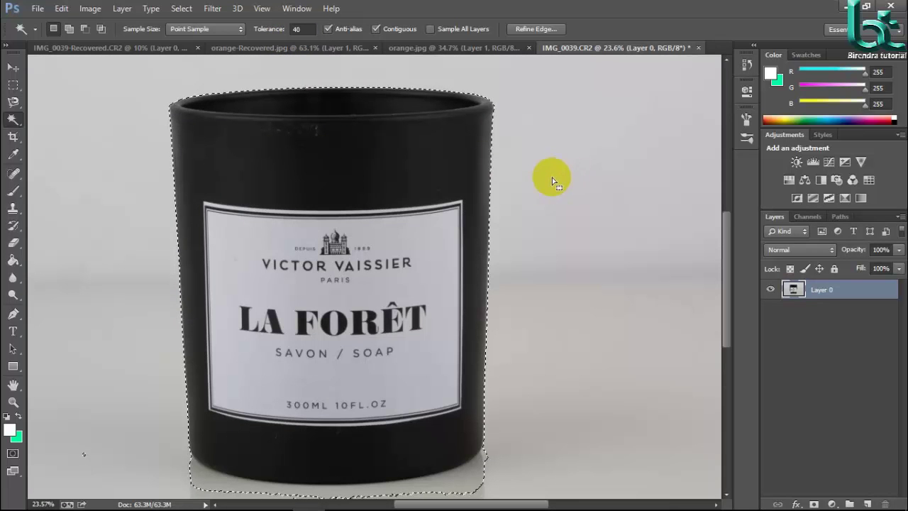
# Shift-click to add the reflection beneath the jar to the selection.
pyautogui.scroll(-2, 520, 186)
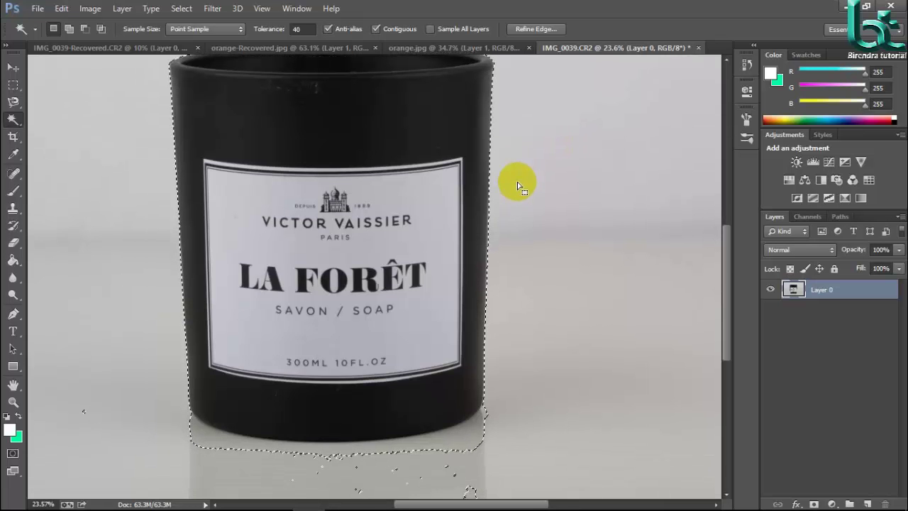
pyautogui.scroll(1, 520, 186)
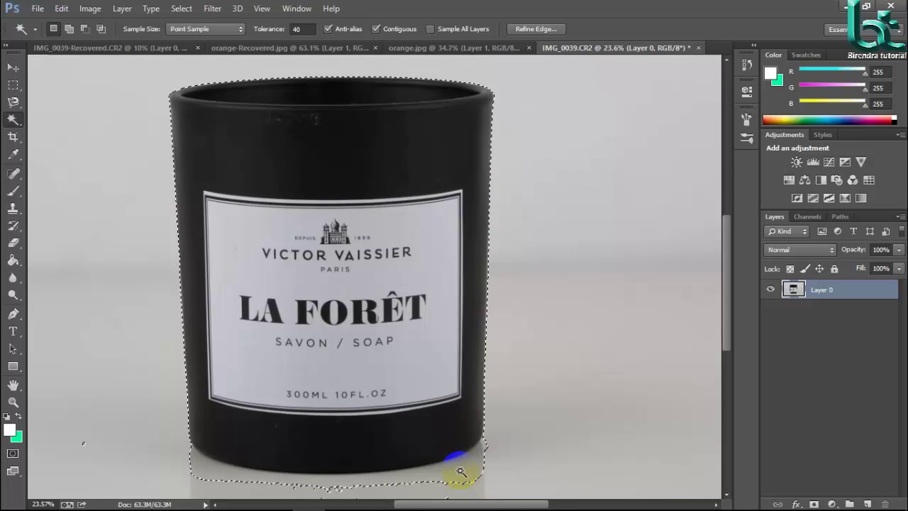
pyautogui.press('shift')
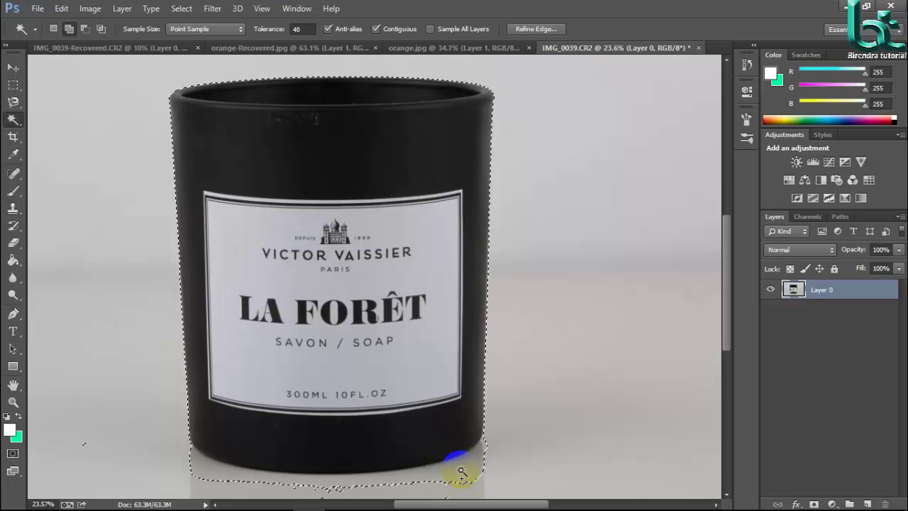
pyautogui.keyDown('shift'); pyautogui.click(461, 471); pyautogui.keyUp('shift')
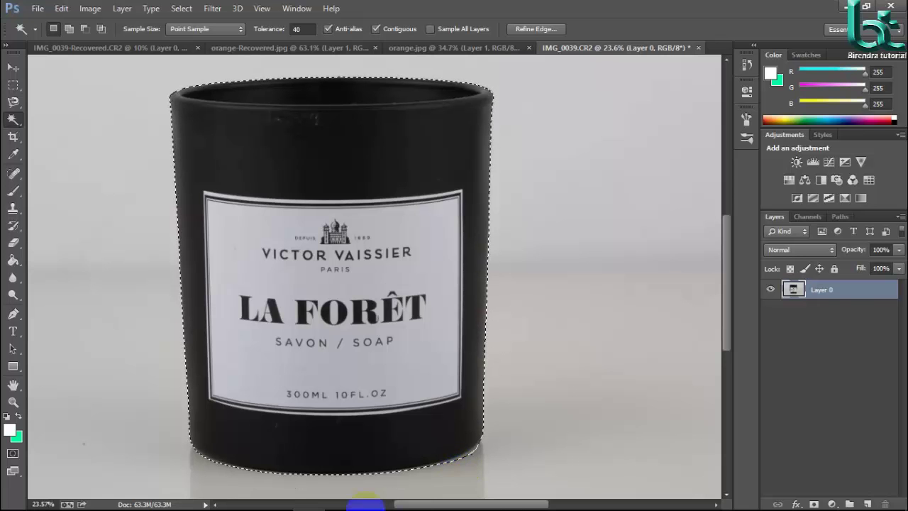
pyautogui.scroll(-2, 478, 444)
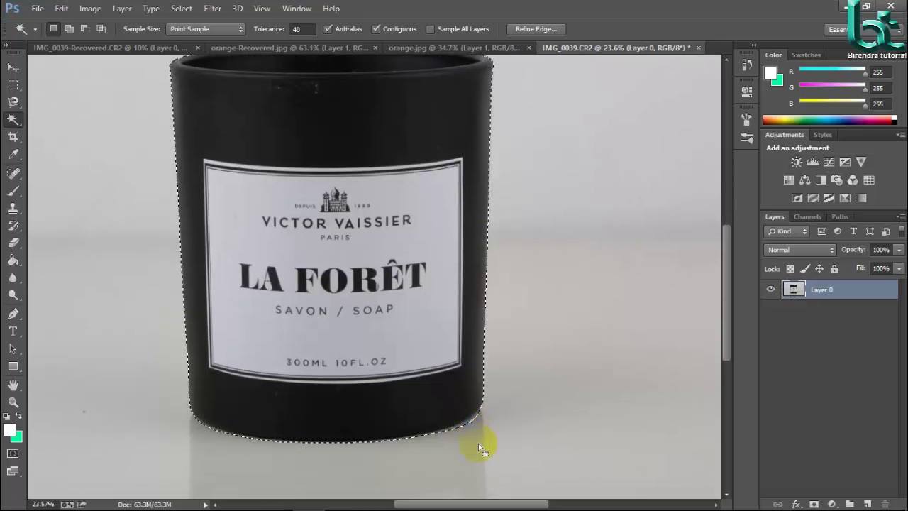
pyautogui.scroll(-1, 478, 443)
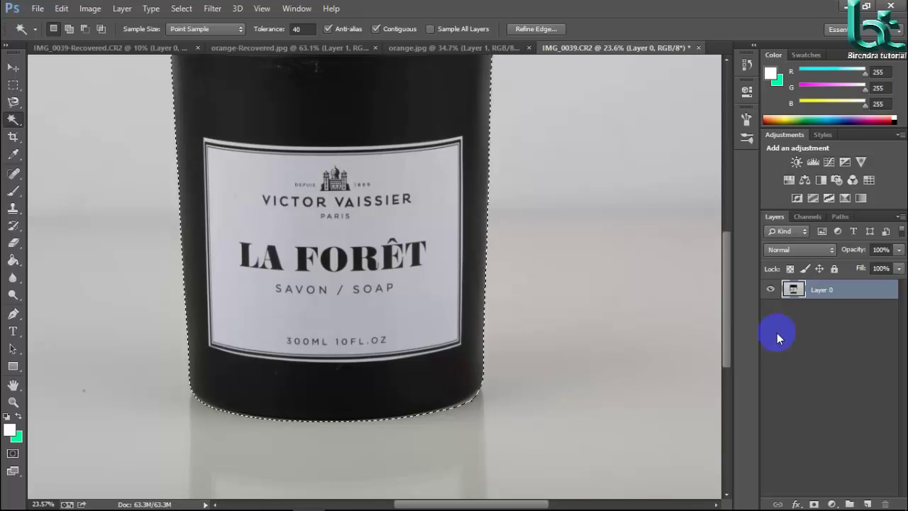
pyautogui.scroll(-2, 651, 366)
pyautogui.scroll(-3, 642, 360)
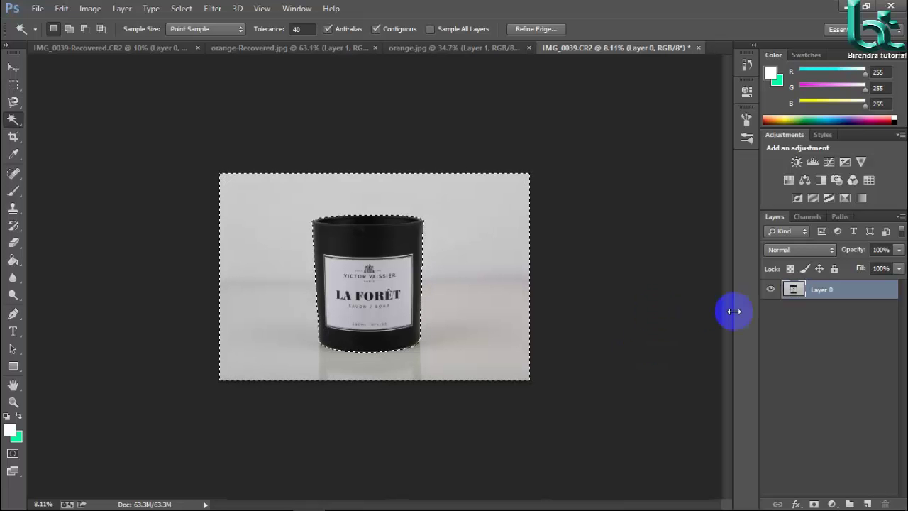
# Delete the grey background and reflection, deselect, and check the jar's edges.
pyautogui.press('Delete')
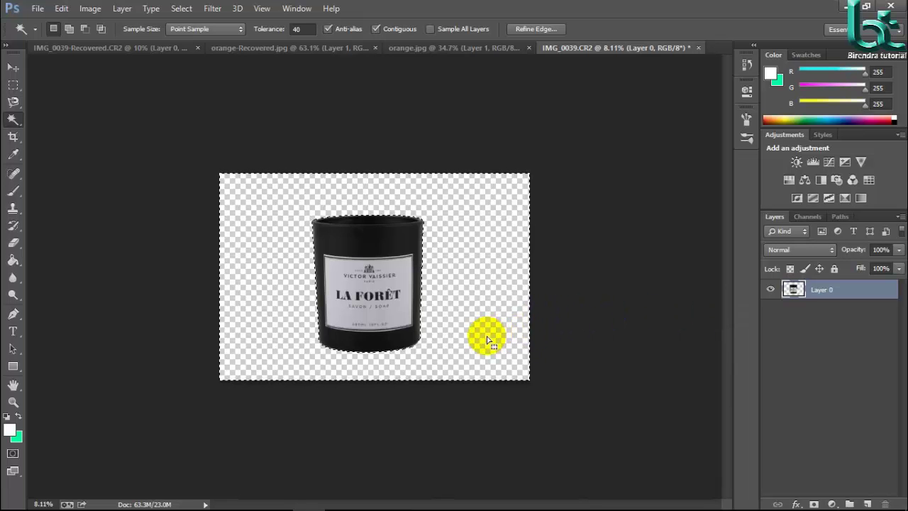
pyautogui.hotkey('ctrl', 'd')
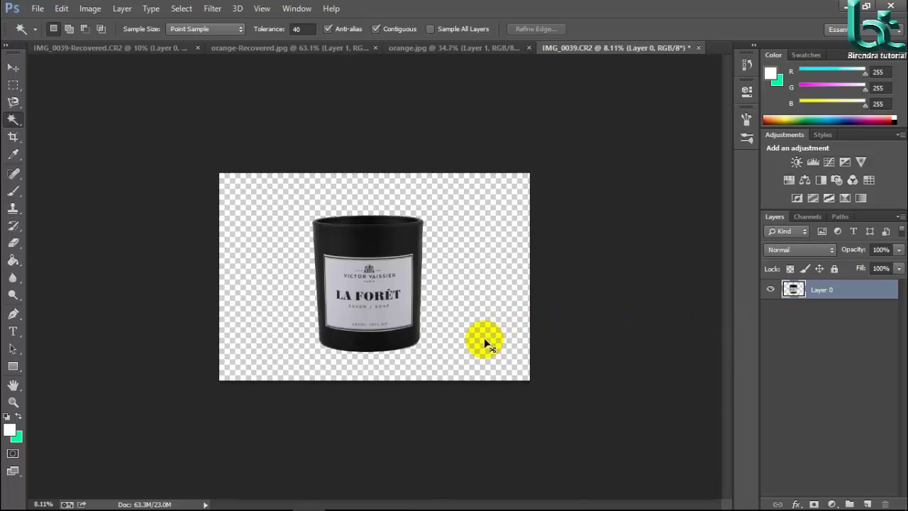
pyautogui.scroll(2, 484, 338)
pyautogui.scroll(1, 490, 355)
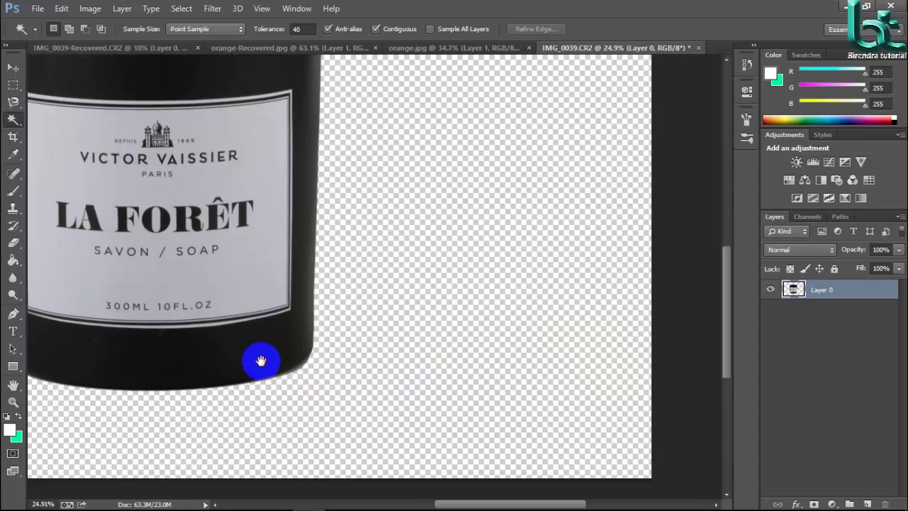
pyautogui.moveTo(255, 361); pyautogui.dragTo(387, 288)
pyautogui.moveTo(235, 272)
pyautogui.mouseDown()
pyautogui.moveTo(378, 420)
pyautogui.moveTo(375, 399)
pyautogui.moveTo(345, 371)
pyautogui.moveTo(260, 324)
pyautogui.mouseUp()
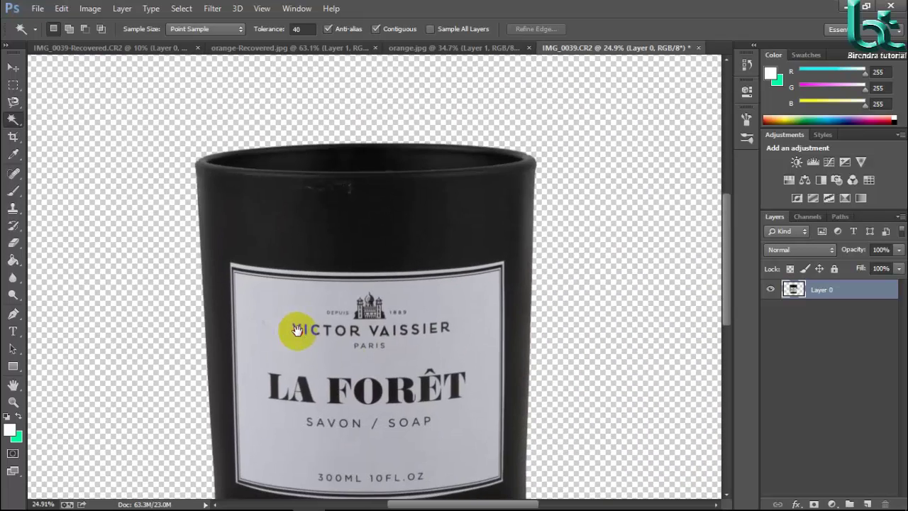
pyautogui.moveTo(419, 399); pyautogui.dragTo(324, 334)
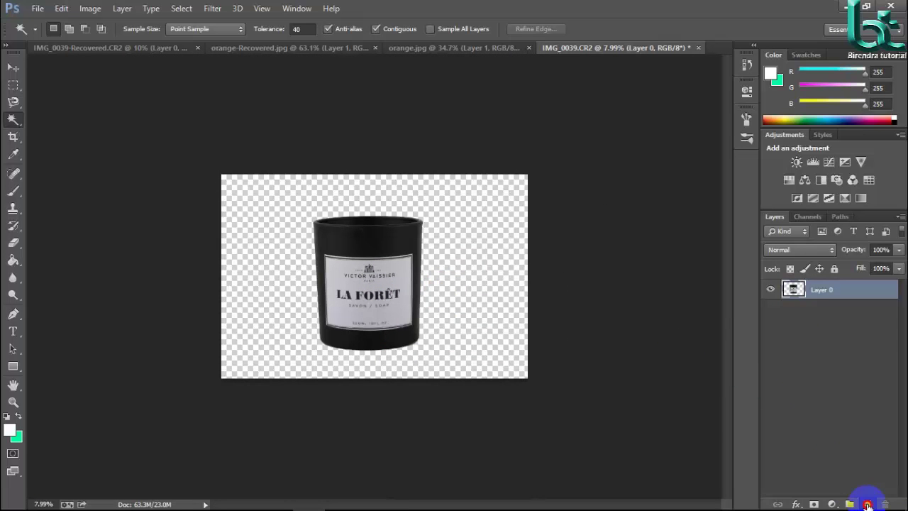
# Add a new layer and move the jar layer (Layer 0) above Layer 1.
pyautogui.click(867, 504)
pyautogui.moveTo(823, 309); pyautogui.dragTo(821, 270)
pyautogui.click(810, 289)
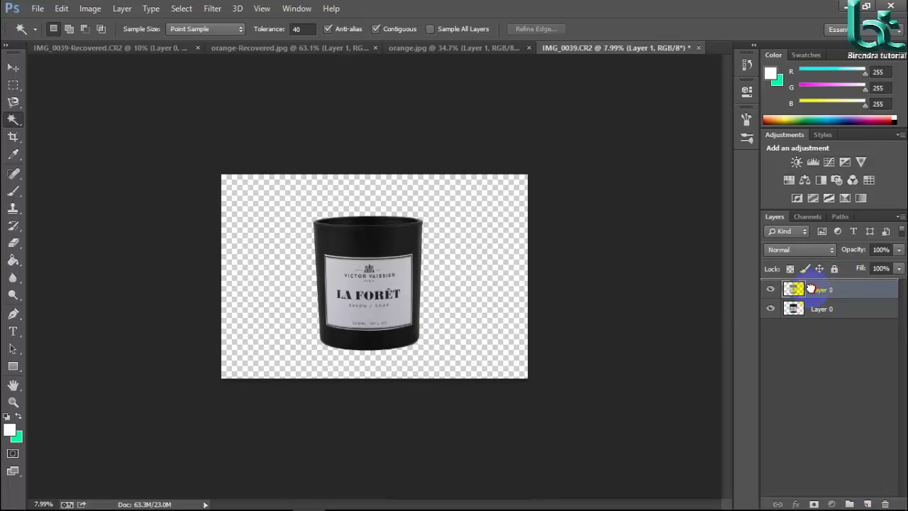
pyautogui.moveTo(810, 289); pyautogui.dragTo(813, 291)
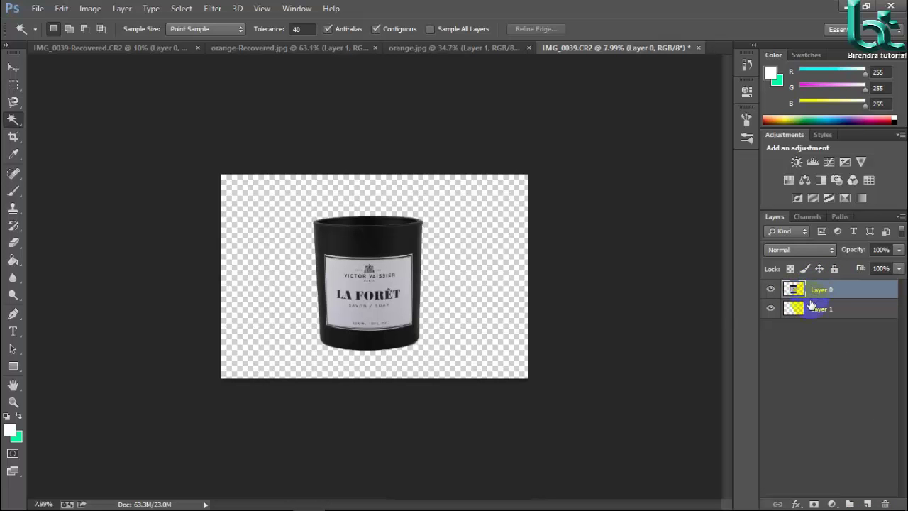
# Fill Layer 1 with white using the Paint Bucket, then bring up the foreground colour chooser.
pyautogui.click(816, 310)
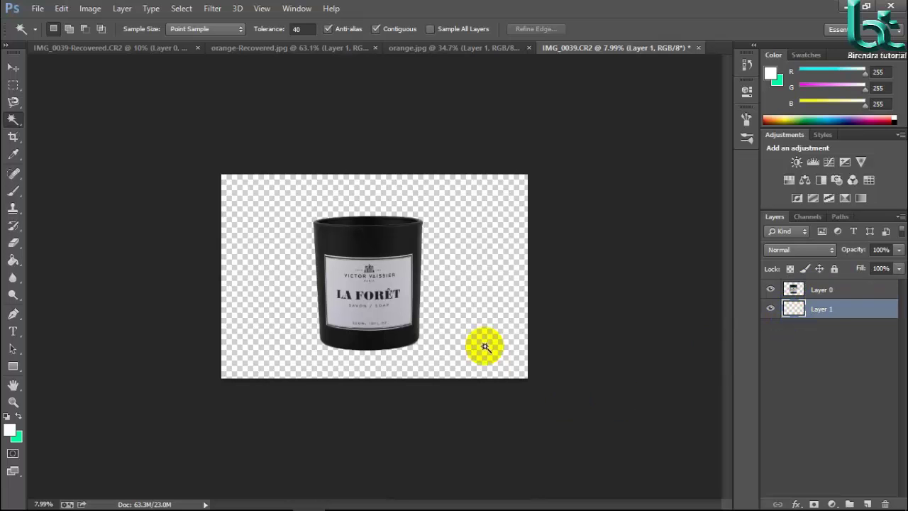
pyautogui.press('g')
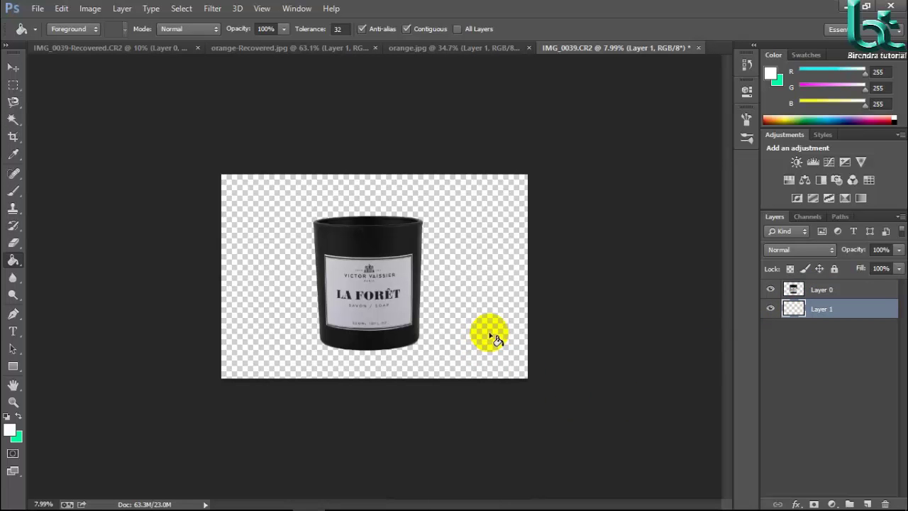
pyautogui.click(509, 341)
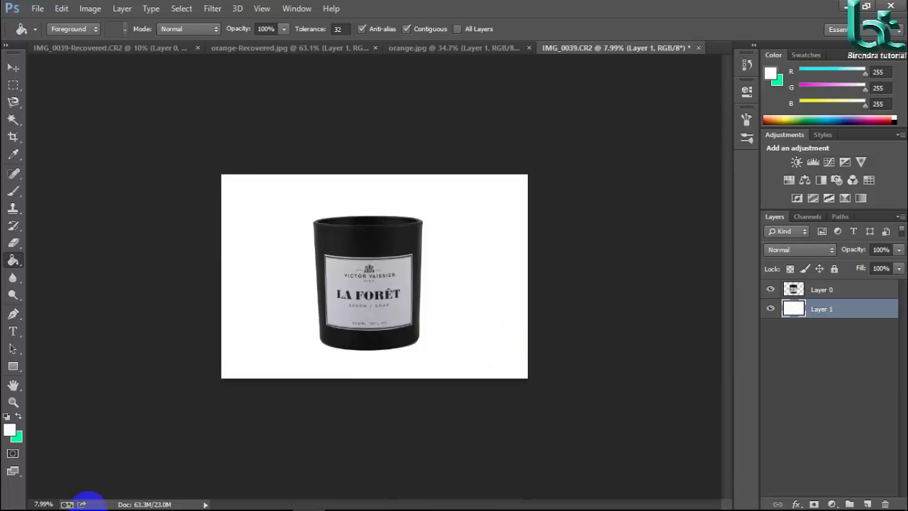
pyautogui.click(7, 439)
# Set the foreground colour to blue #1a5aff and Paint Bucket-fill Layer 1 with it.
pyautogui.moveTo(664, 304); pyautogui.dragTo(751, 192)
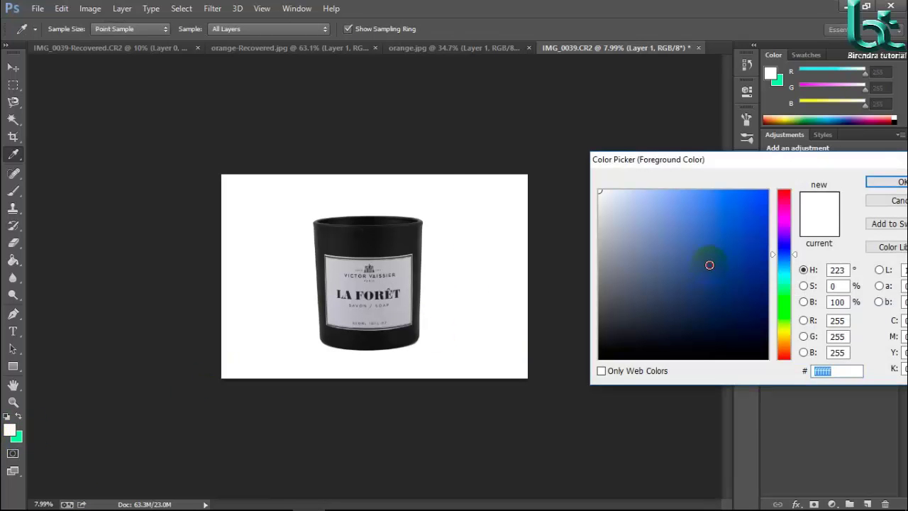
pyautogui.click(887, 181)
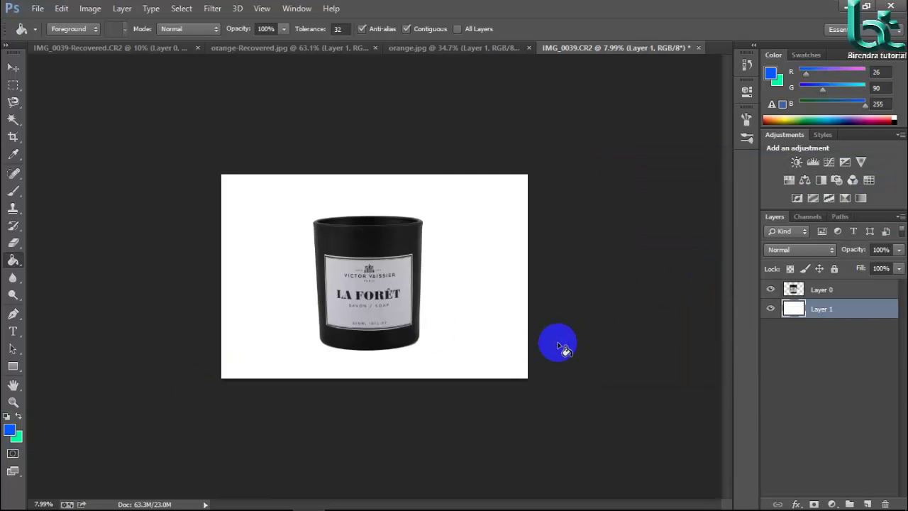
pyautogui.click(463, 324)
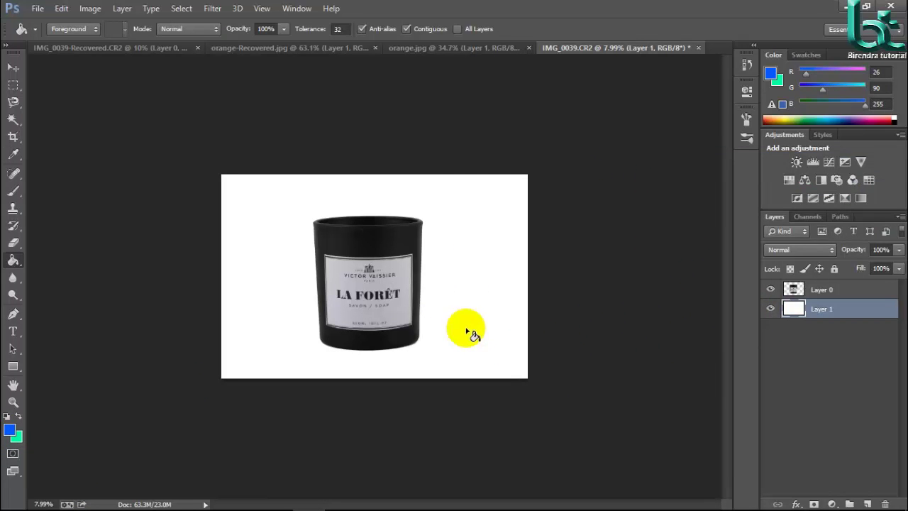
pyautogui.click(470, 327)
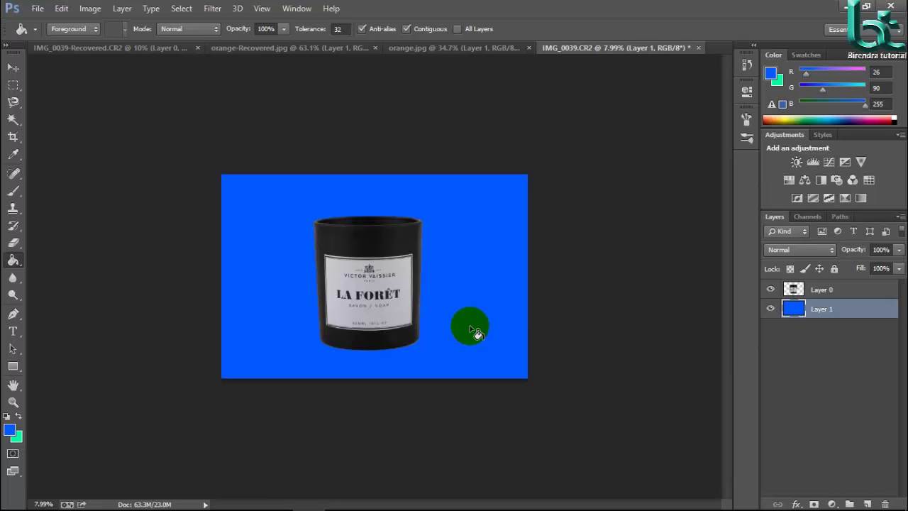